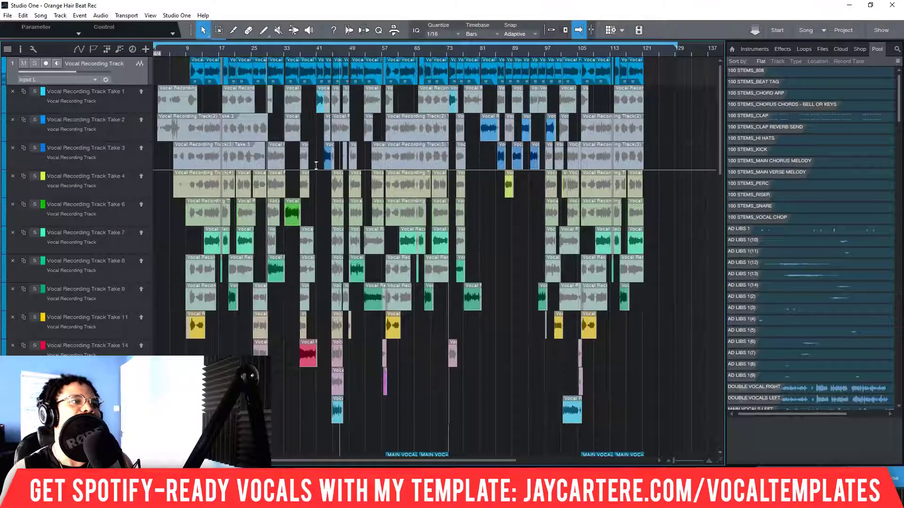
Step: Find the AD LIBS 1 track below the lead and double vocals and audition its ad-libs near bars 10 and 28
scroll(316, 165, down, 1)
scroll(317, 165, down, 14)
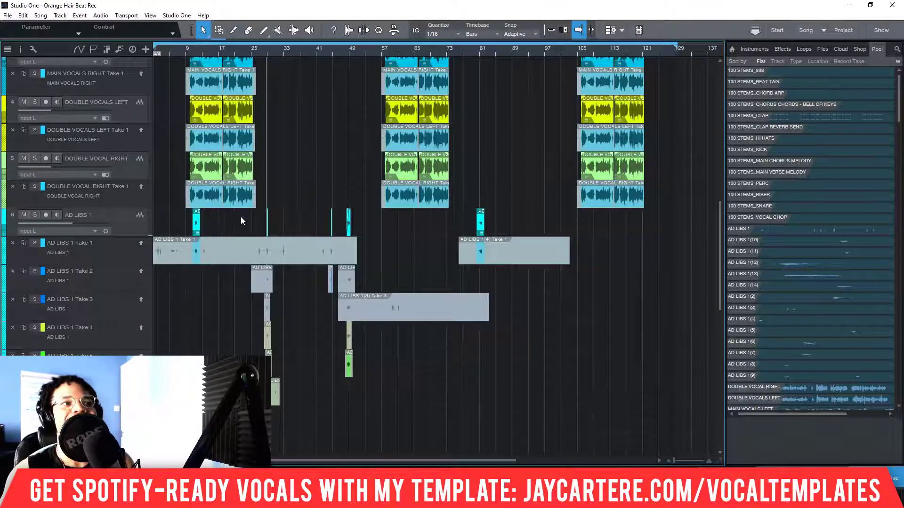
scroll(246, 49, up, 3)
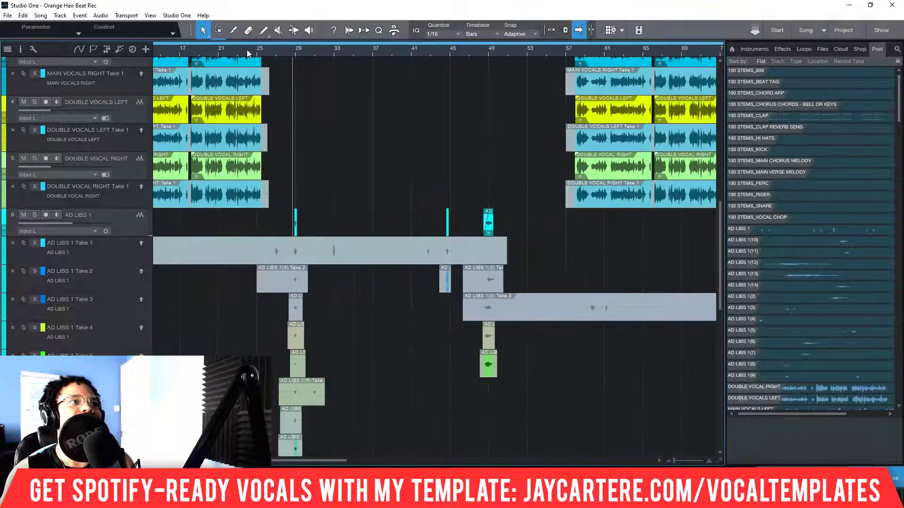
scroll(216, 121, up, 2)
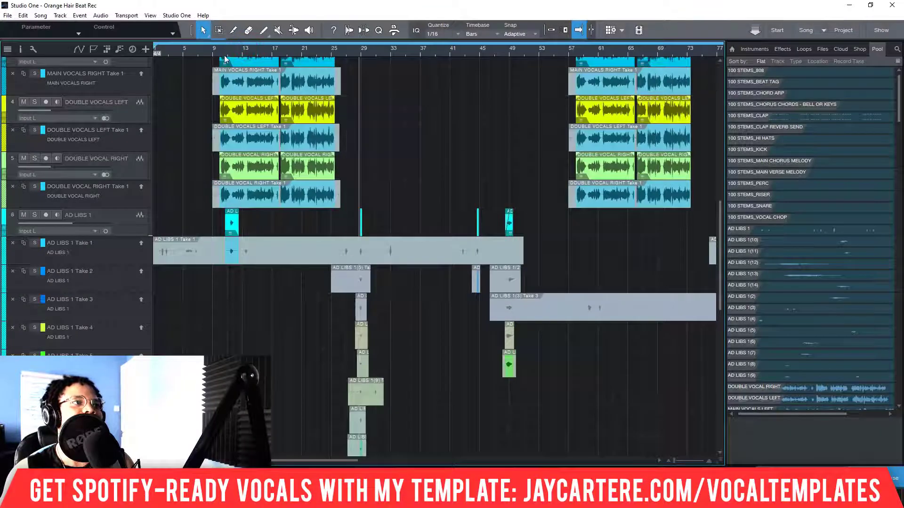
click(224, 49)
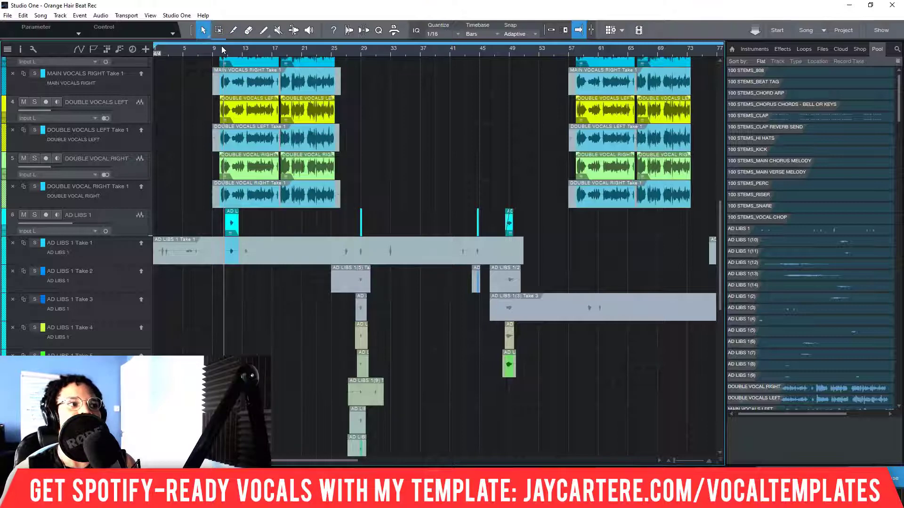
click(346, 49)
click(356, 51)
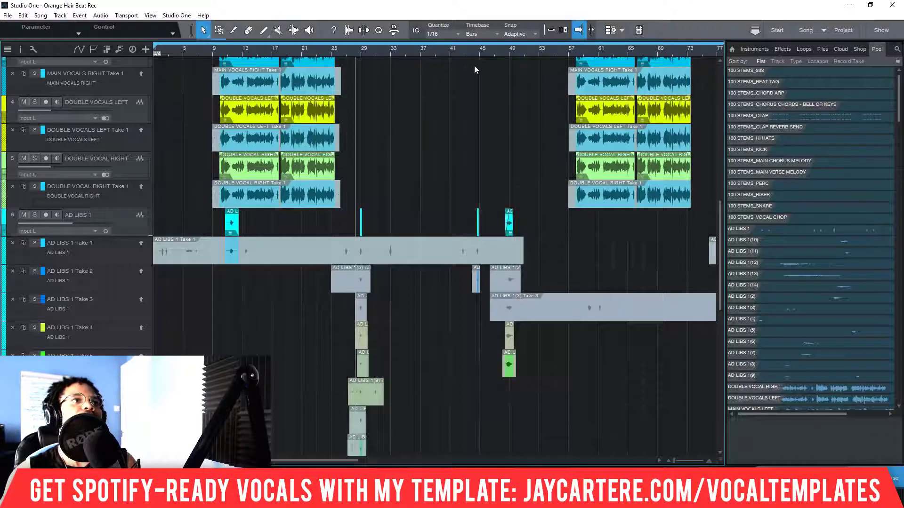
Step: Play back the AD LIBS 1 ad-libs around bars 45 to 49, then stop playback
click(497, 52)
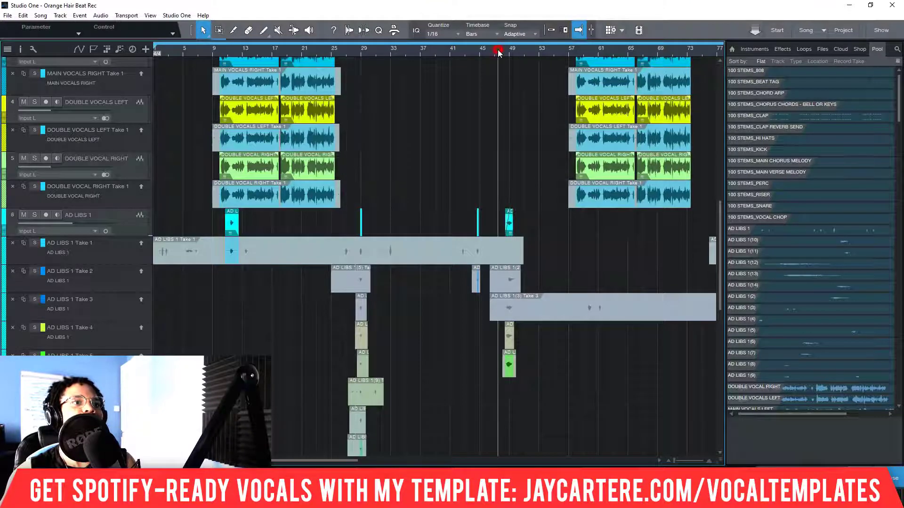
click(505, 52)
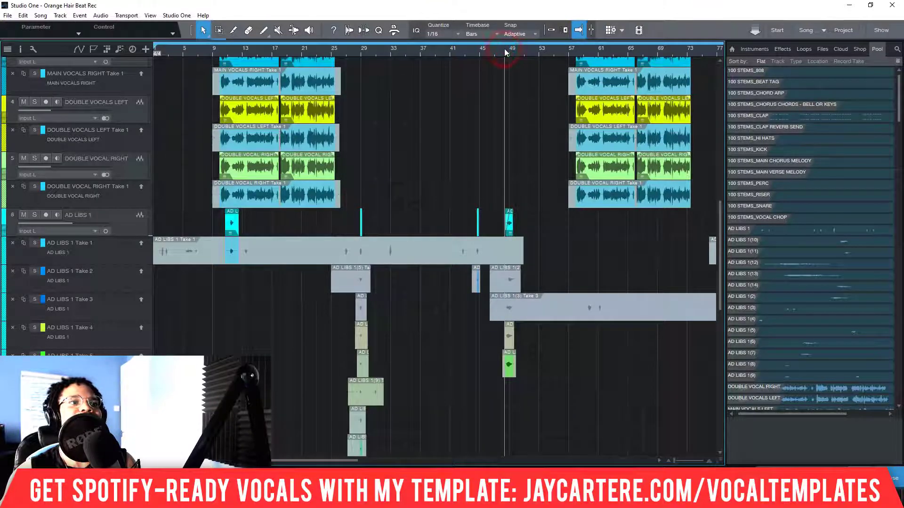
click(493, 50)
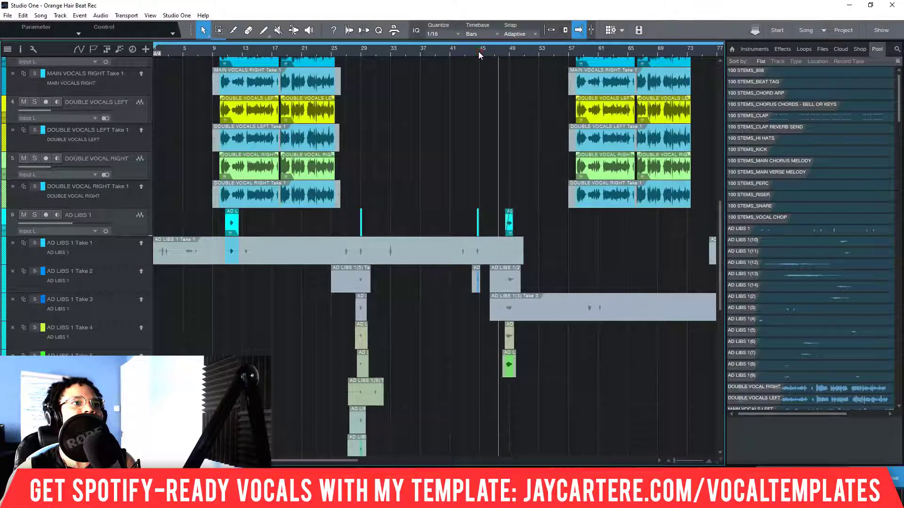
click(478, 51)
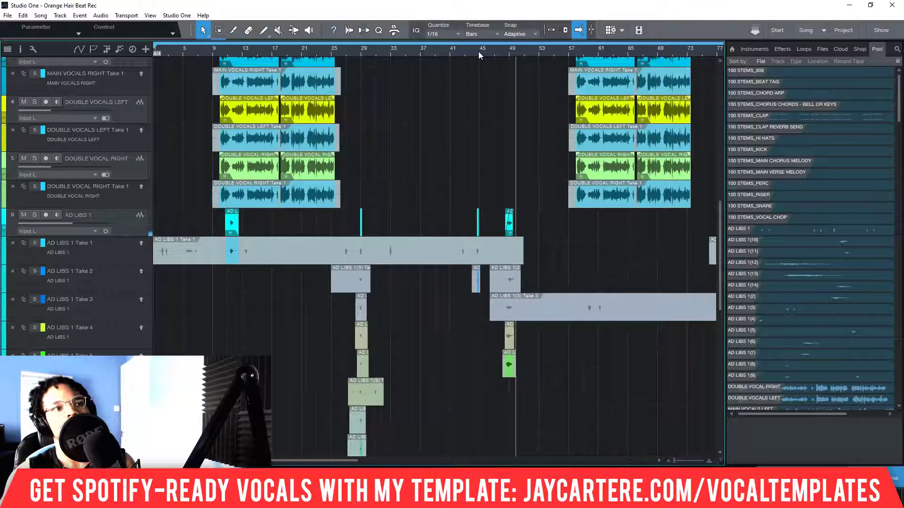
key(space)
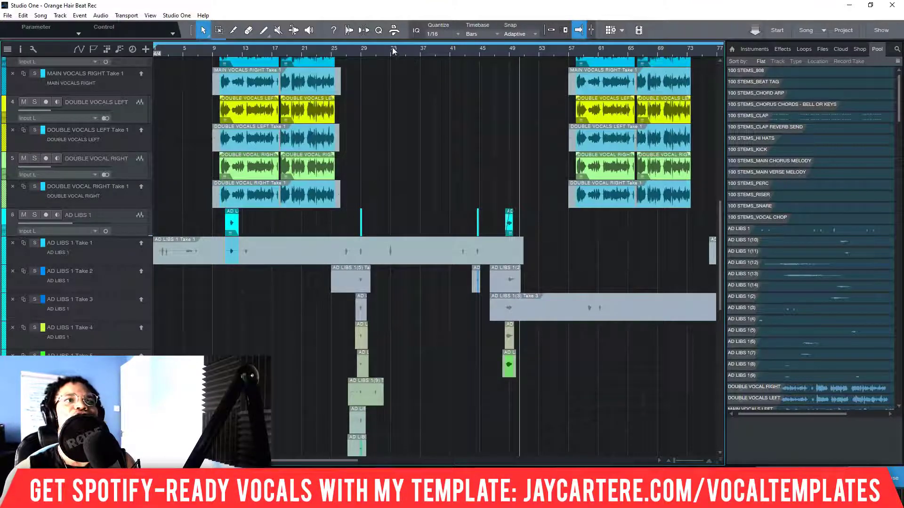
Step: Play back the first chorus ad-lib on AD LIBS 1 from about bar 10
click(361, 51)
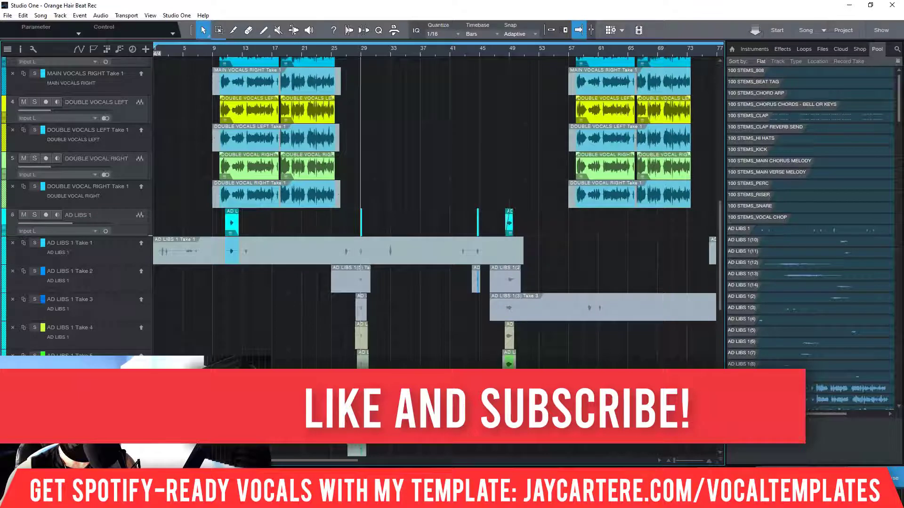
click(226, 52)
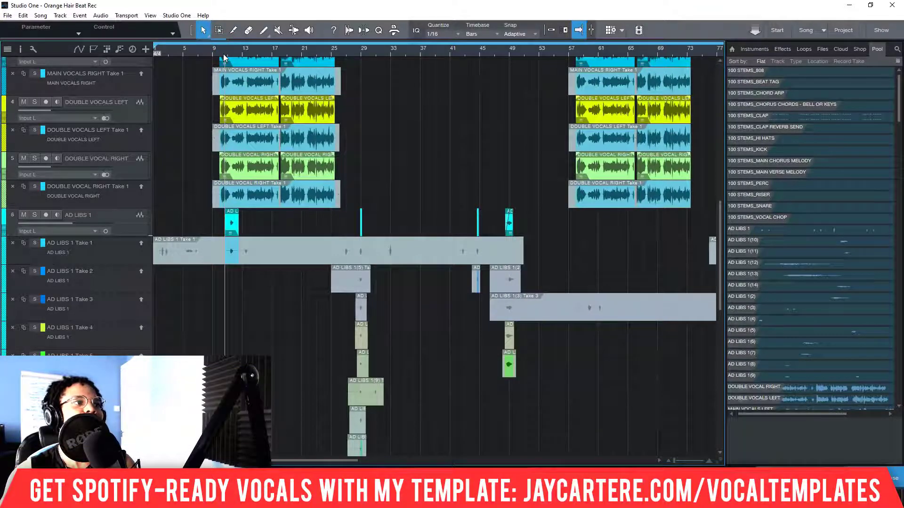
key(space)
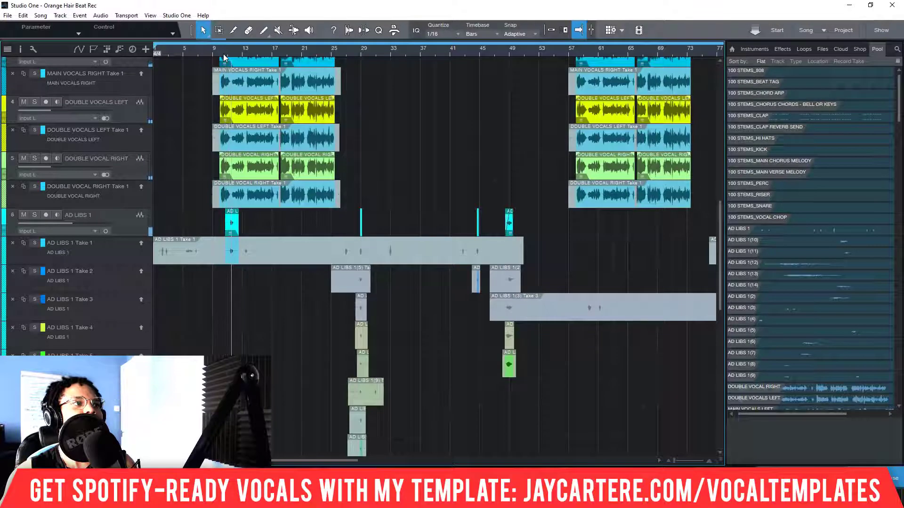
click(211, 49)
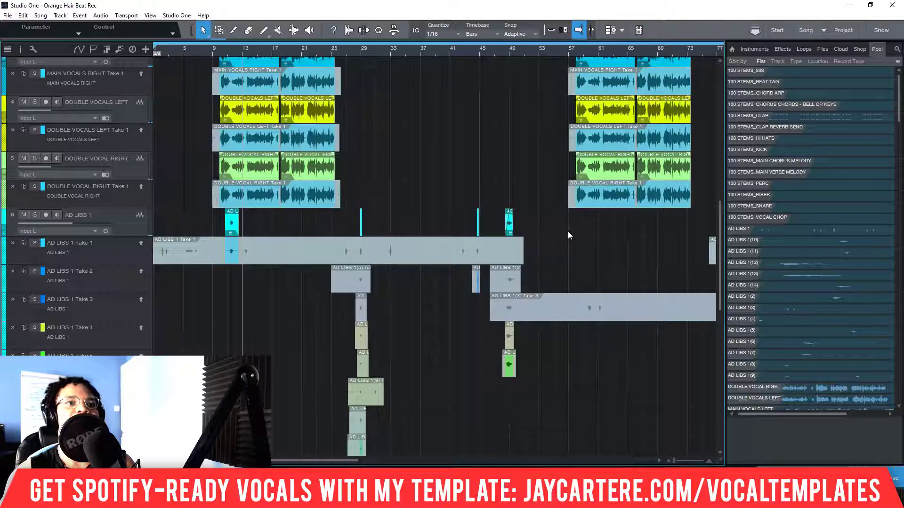
Step: Set the loop range to run from the beginning of the song to about bar 113
scroll(544, 54, down, 5)
scroll(544, 55, up, 7)
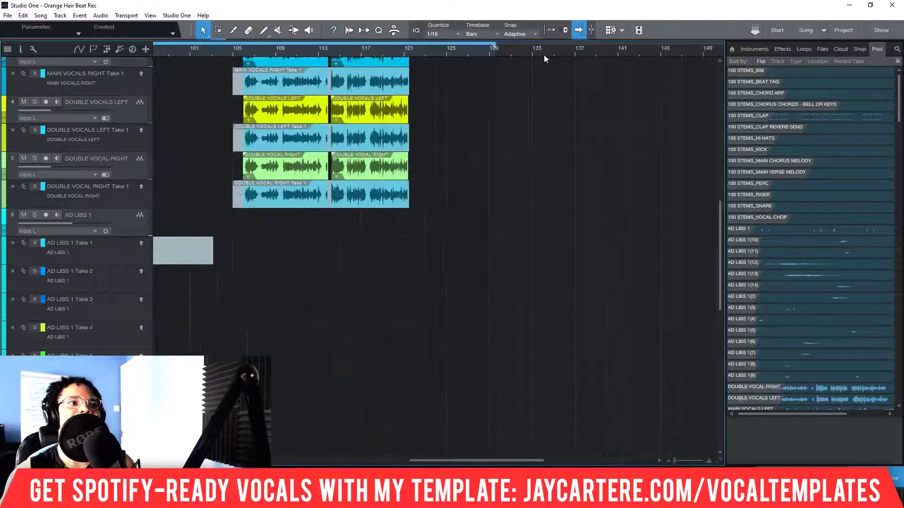
drag(188, 44, 334, 47)
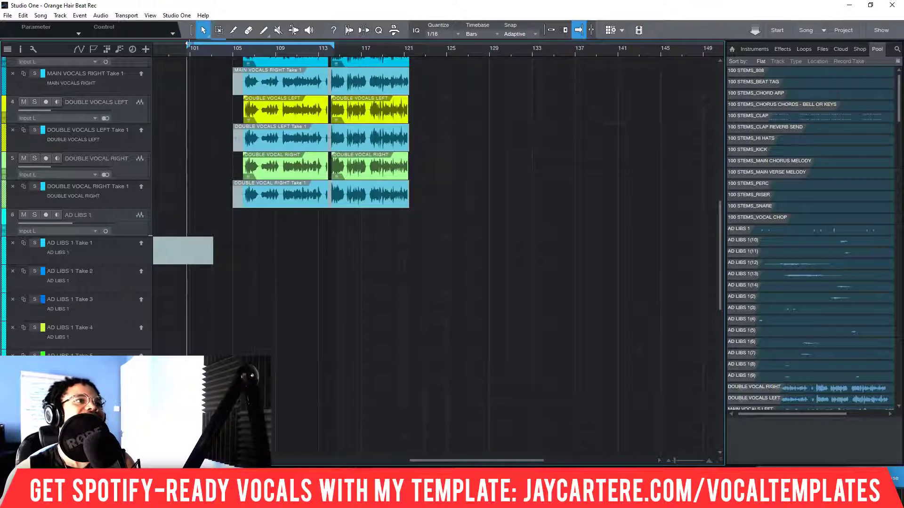
drag(187, 46, 138, 36)
key(w)
key(w)
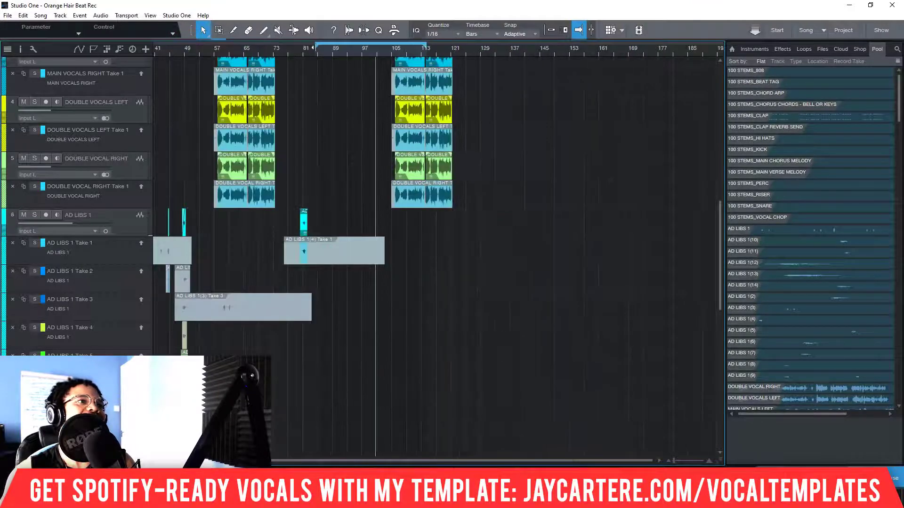
drag(316, 47, 90, 46)
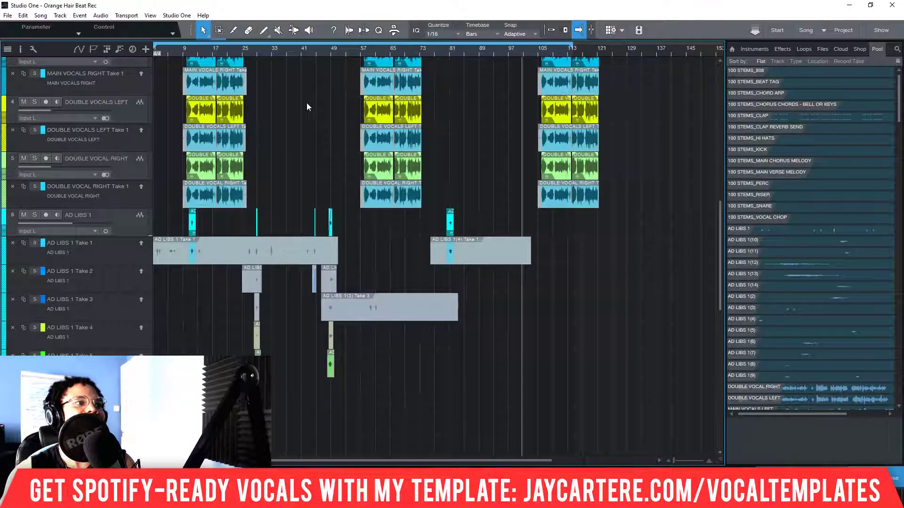
Step: Play back the short AD LIBS 1 ad-lib near bar 29, starting from about bar 27
click(254, 49)
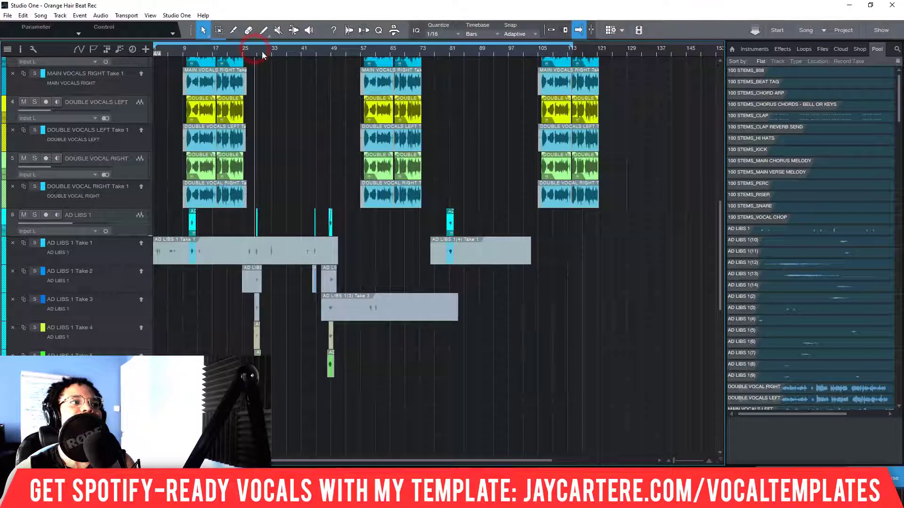
scroll(250, 59, up, 8)
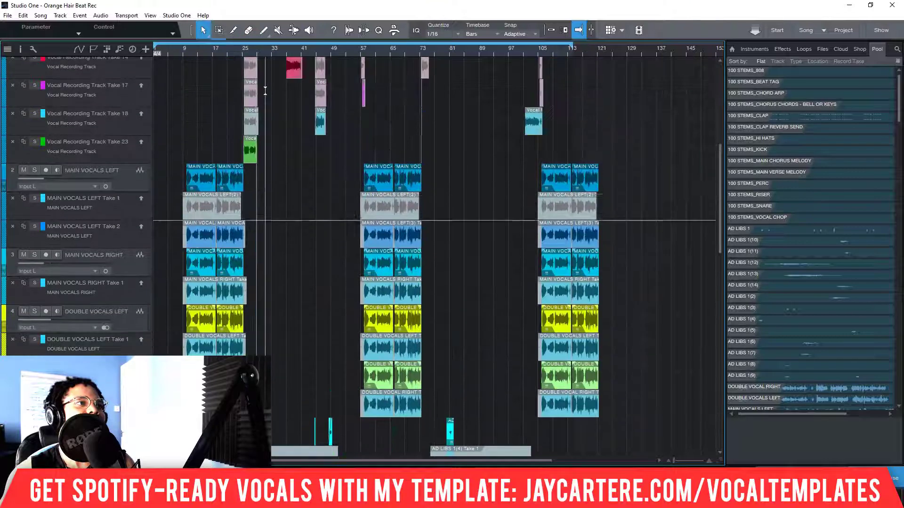
scroll(265, 91, down, 8)
scroll(255, 49, down, 1)
scroll(255, 49, up, 9)
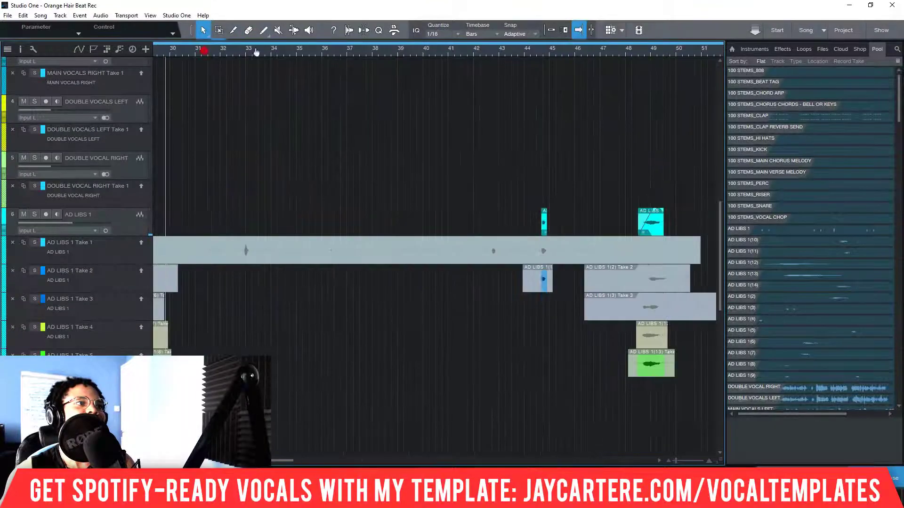
scroll(256, 51, left, 6)
click(384, 51)
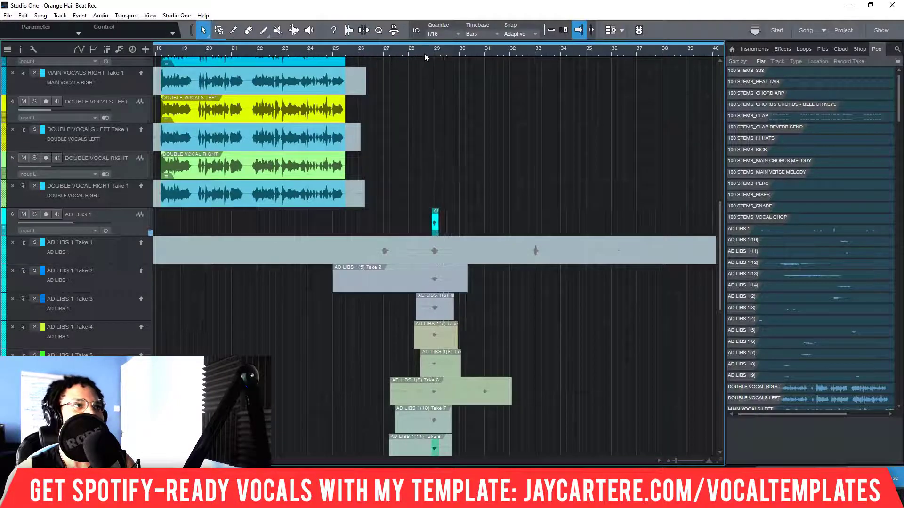
Step: Play back the ad-libs near bars 45 and 81, starting from about bars 41 and 77
drag(424, 53, 425, 57)
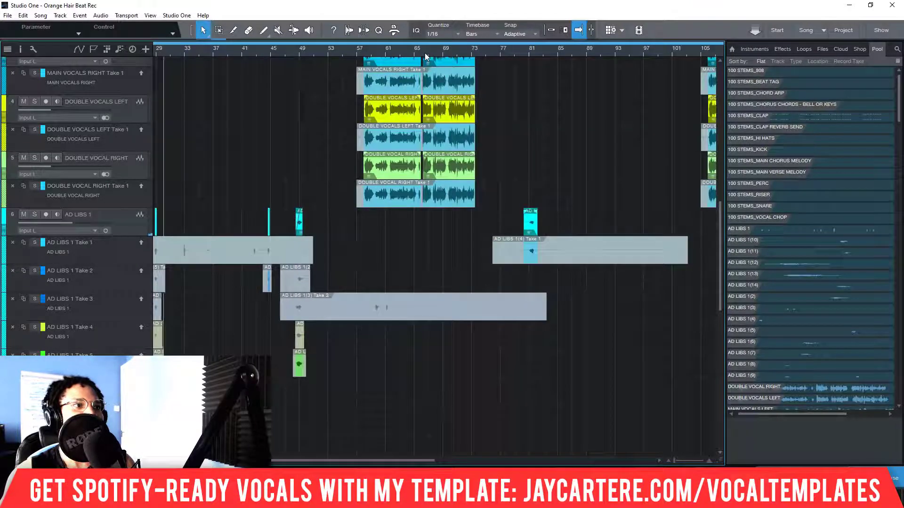
click(267, 49)
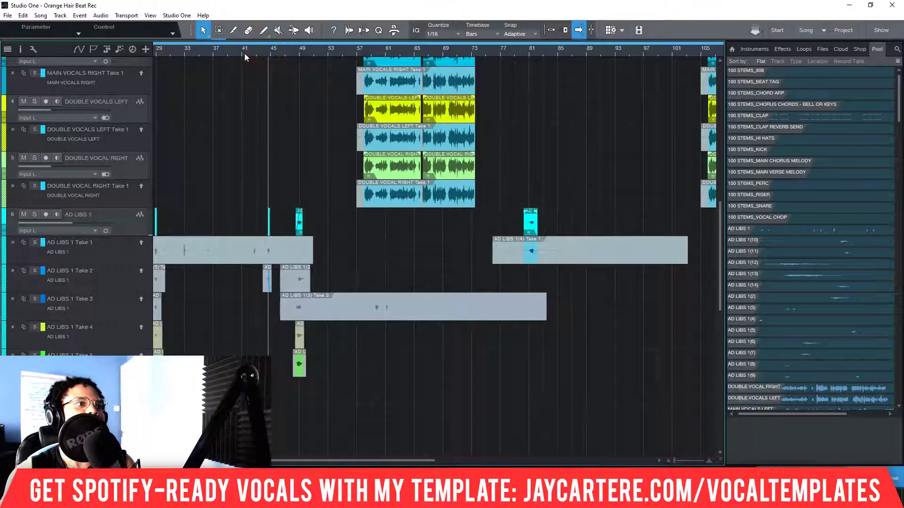
click(243, 51)
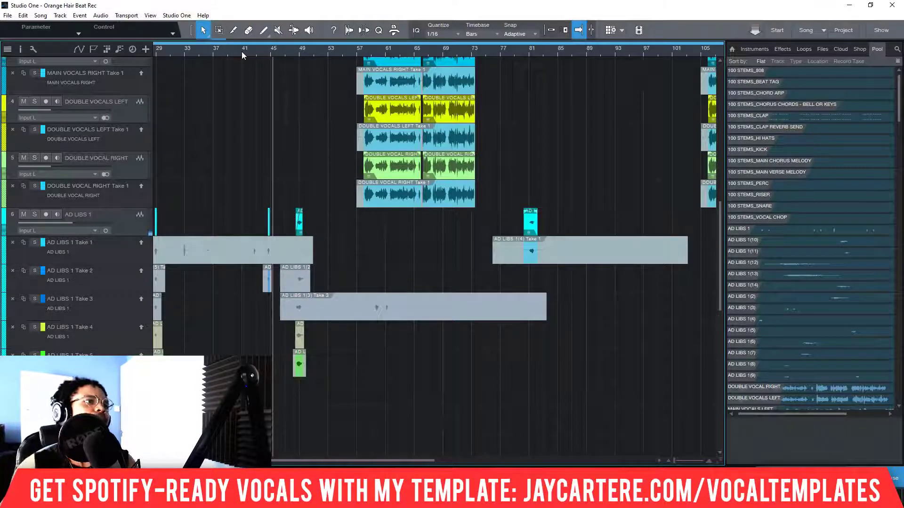
click(507, 53)
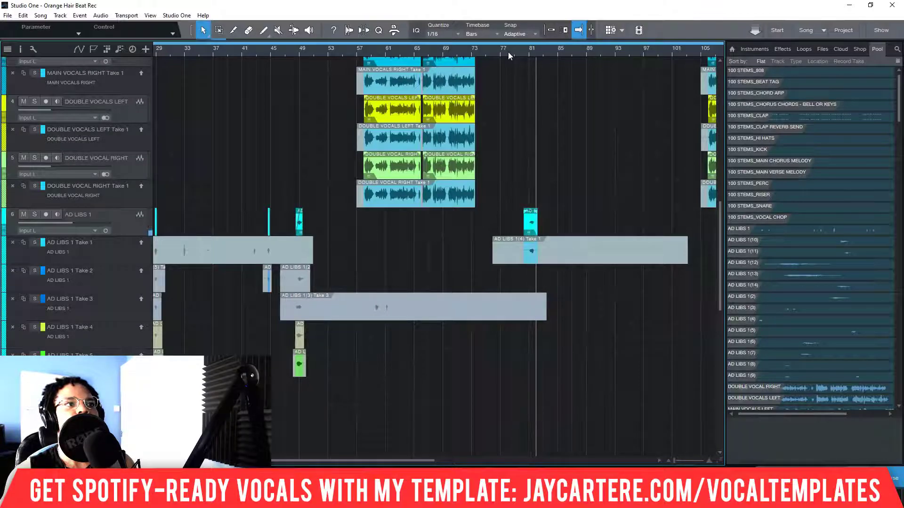
Step: Return the playhead to the beginning of the first chorus, at about bar 10
scroll(518, 50, down, 3)
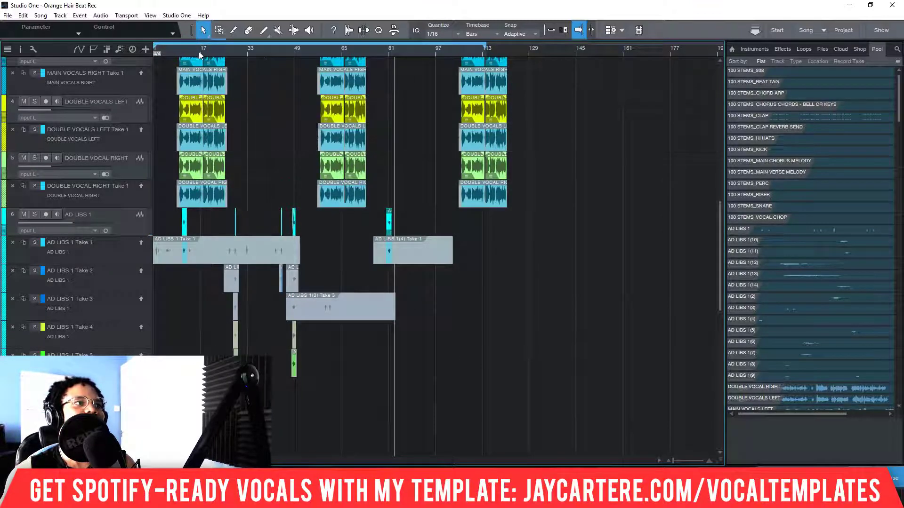
scroll(191, 54, up, 1)
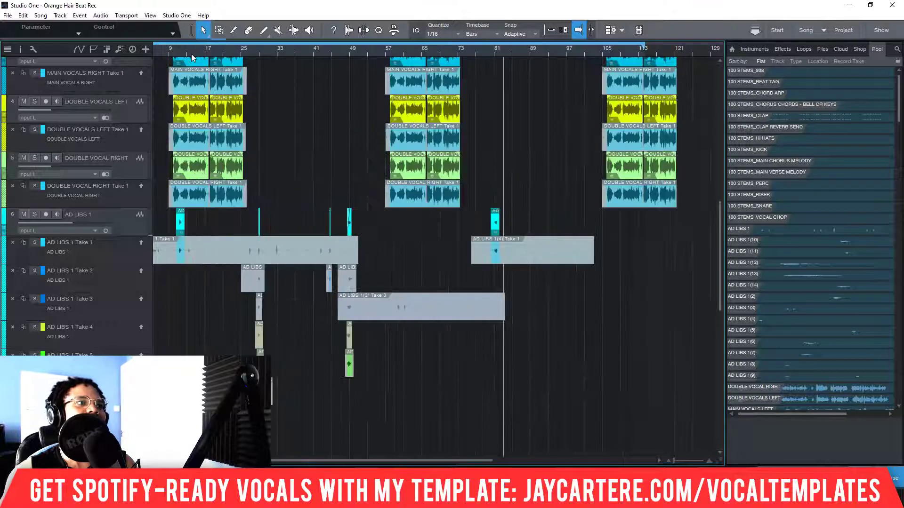
scroll(191, 54, down, 1)
scroll(191, 55, up, 1)
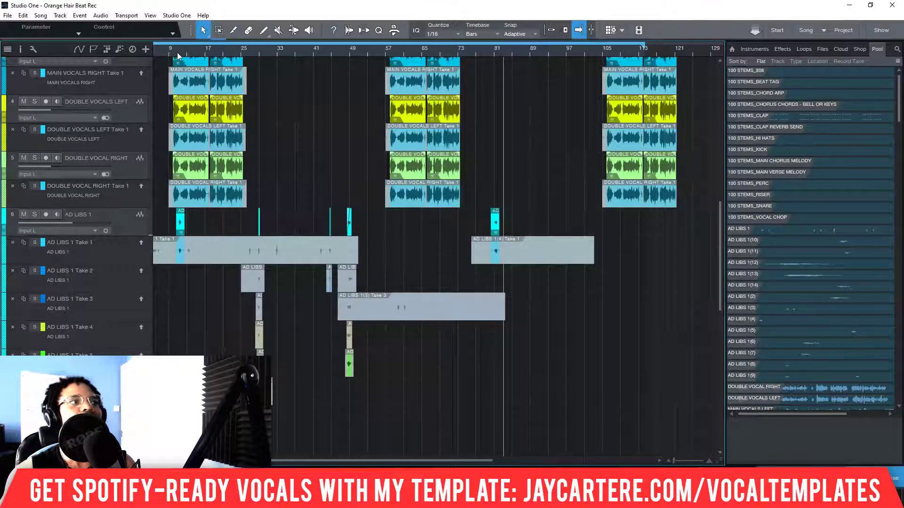
click(174, 53)
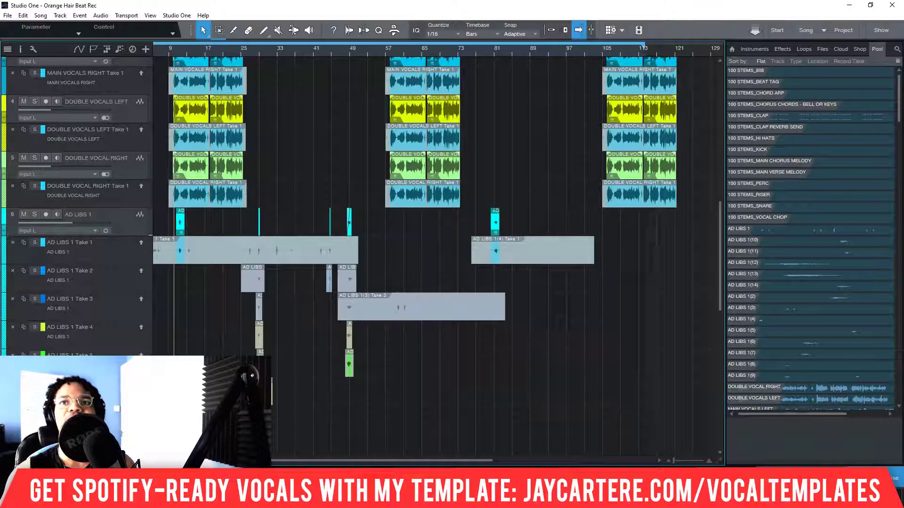
Step: Open the Auto-Tune Pro 3 insert of the AD LIBS 1 channel from the mixer console and leave only its window over the arrangement
key(F3)
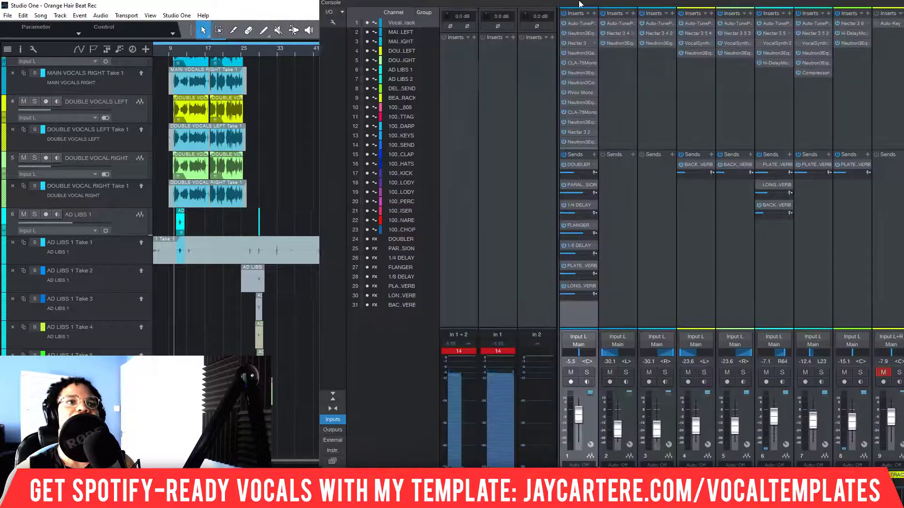
drag(579, 4, 258, 8)
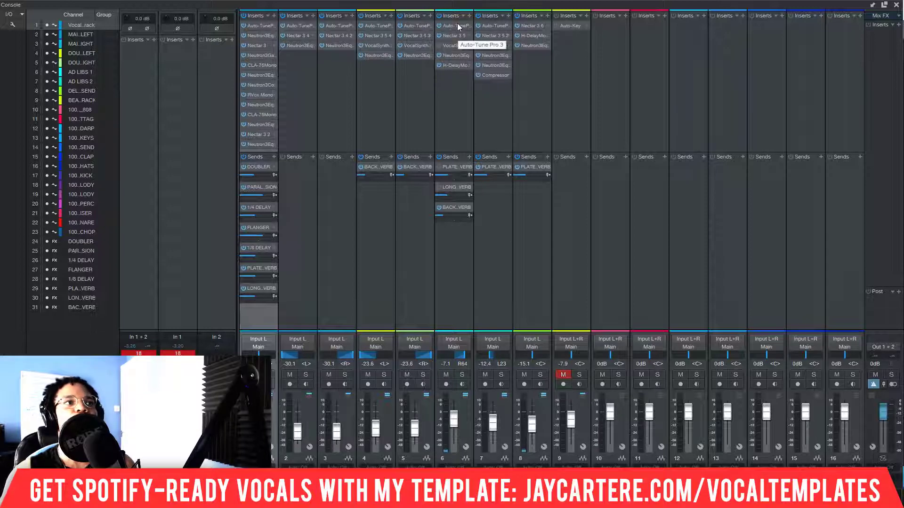
drag(454, 27, 419, 4)
click(884, 4)
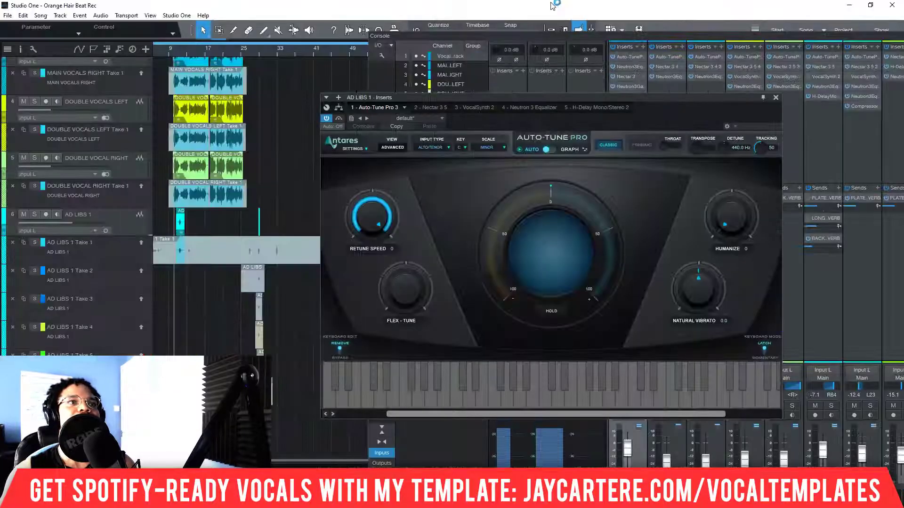
click(573, 36)
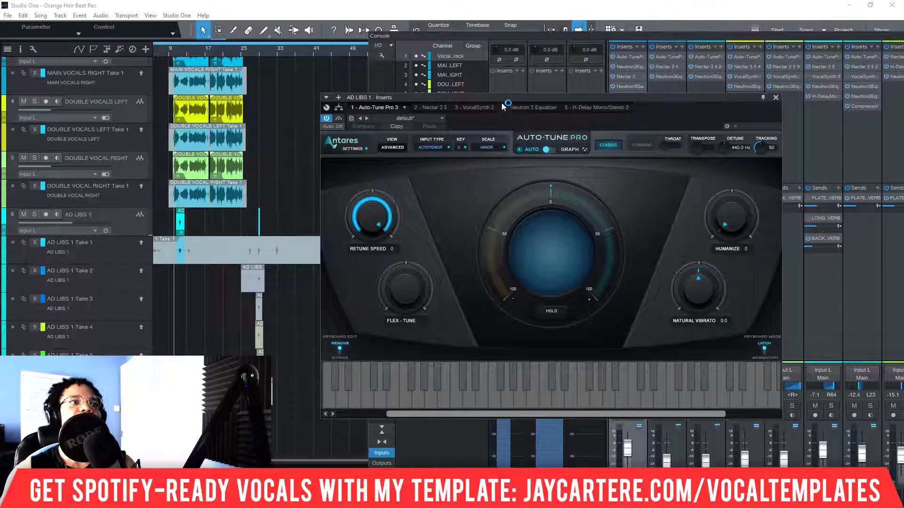
click(471, 92)
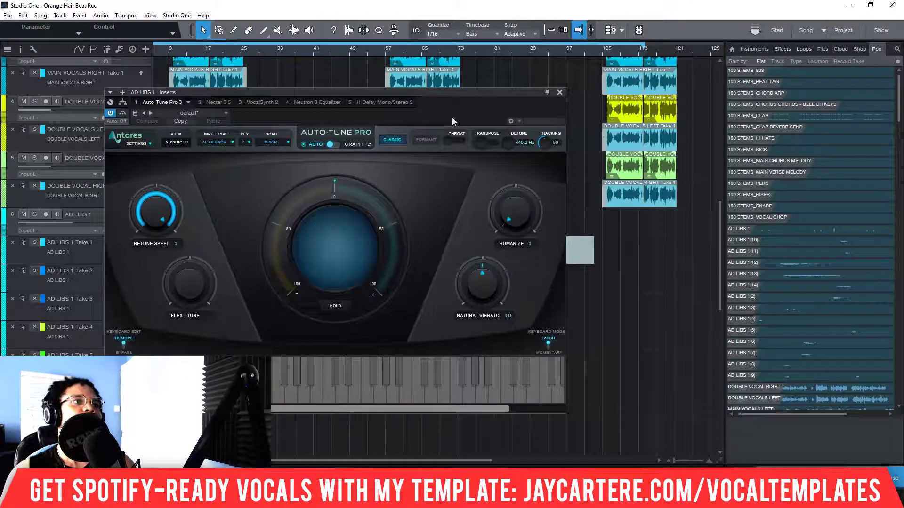
Step: Open the Nectar insert of the AD LIBS 1 channel and set its Pitch module's scale to Minor
drag(228, 93, 323, 96)
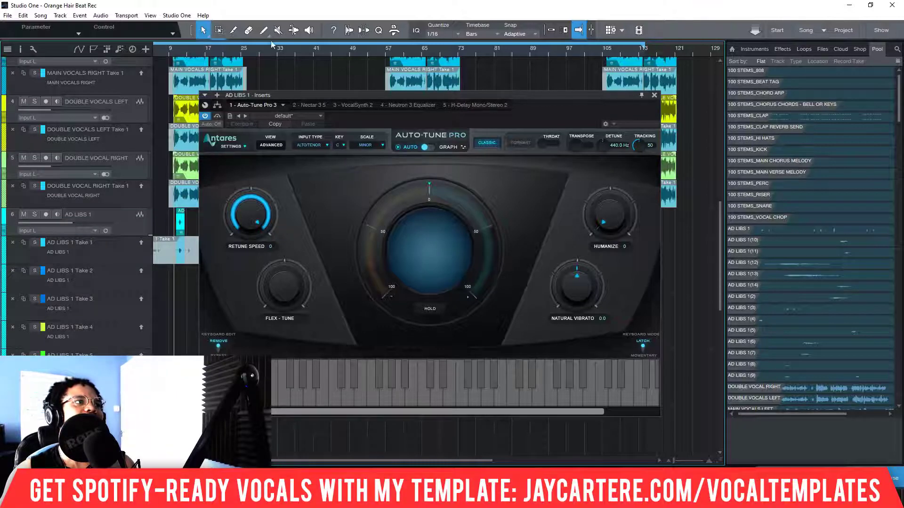
mouse_move(364, 95)
mouse_down()
mouse_move(346, 95)
mouse_move(354, 95)
mouse_up()
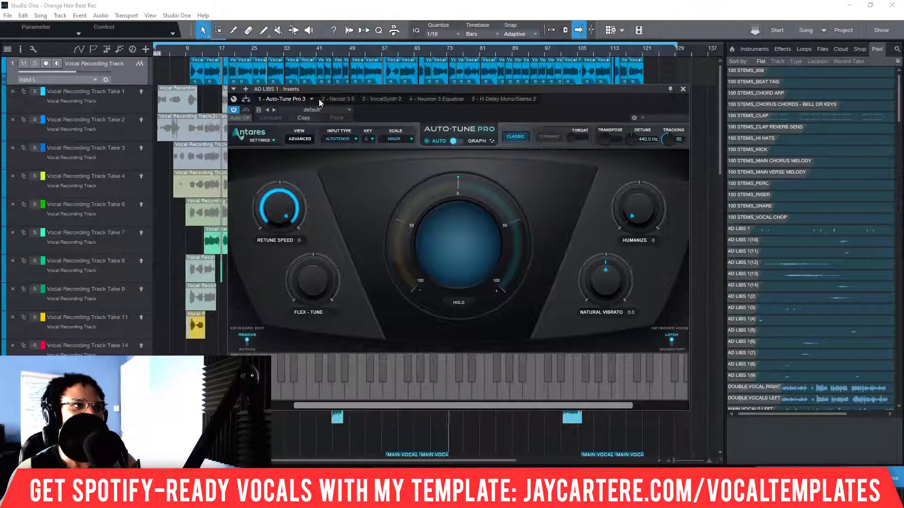
click(334, 99)
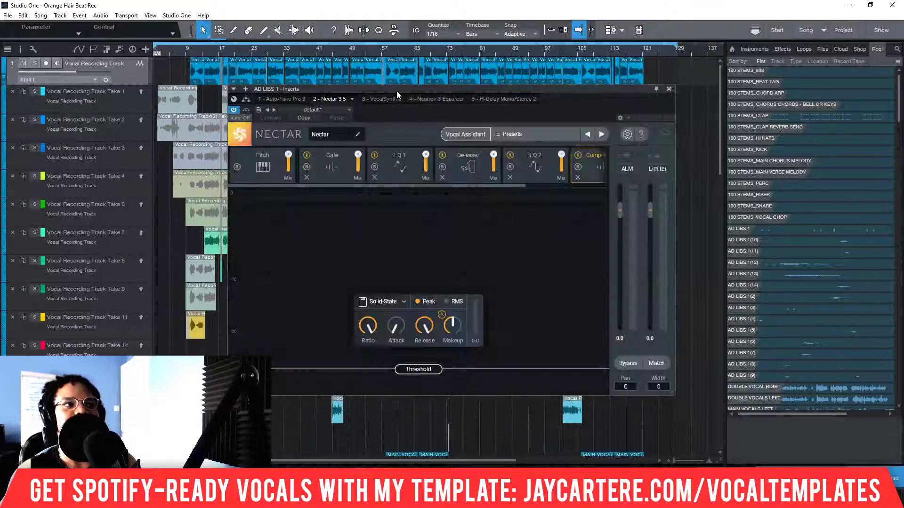
click(274, 179)
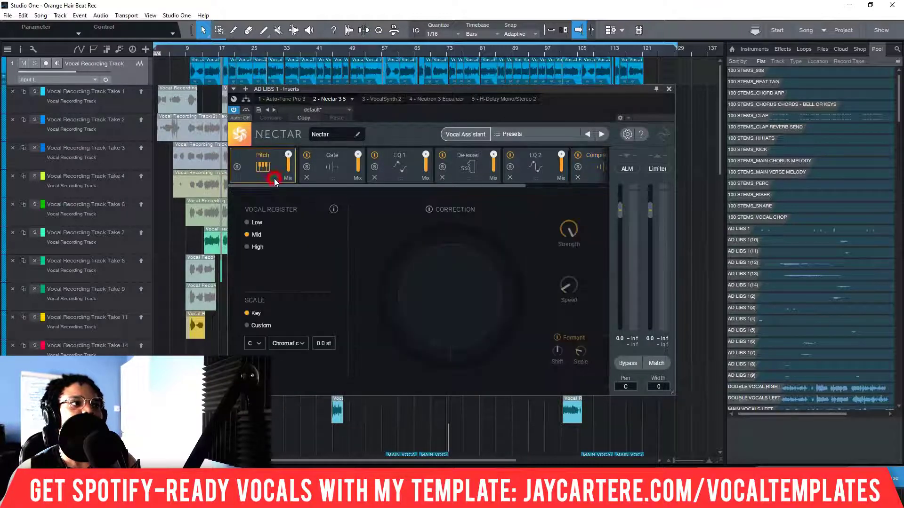
click(301, 344)
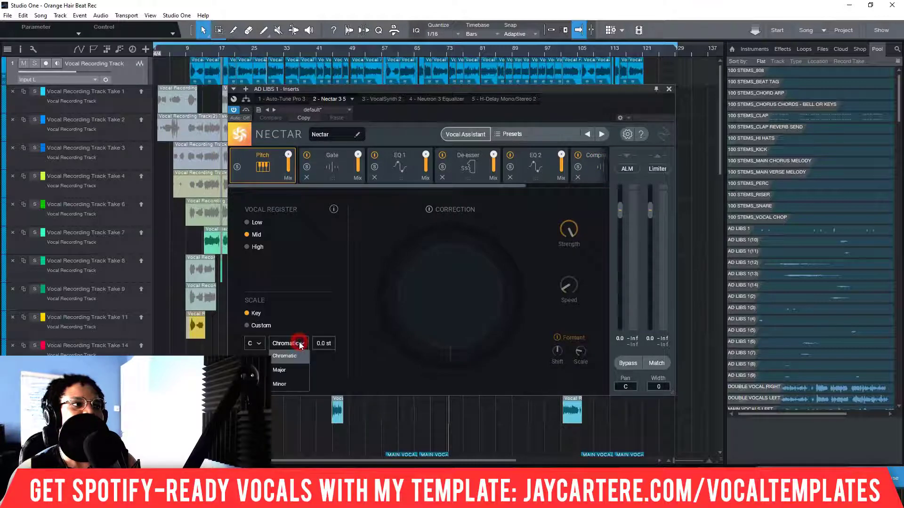
click(292, 384)
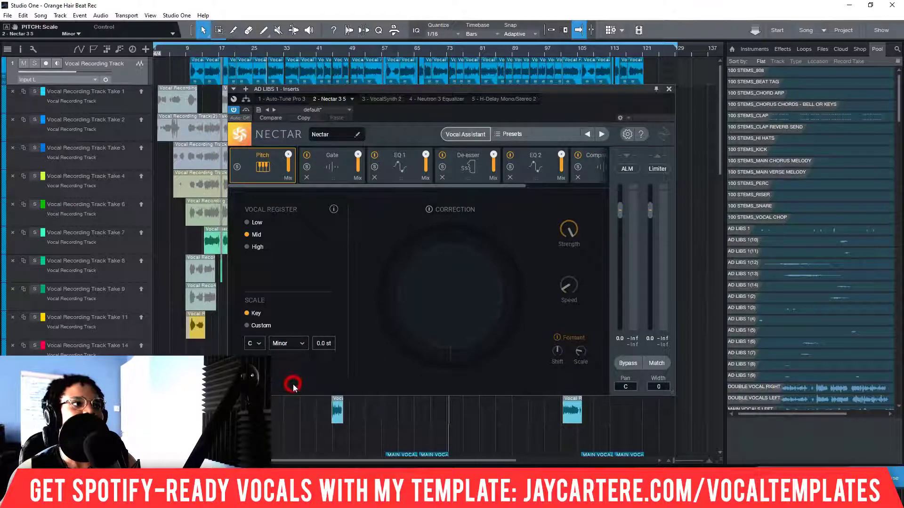
click(429, 210)
click(431, 209)
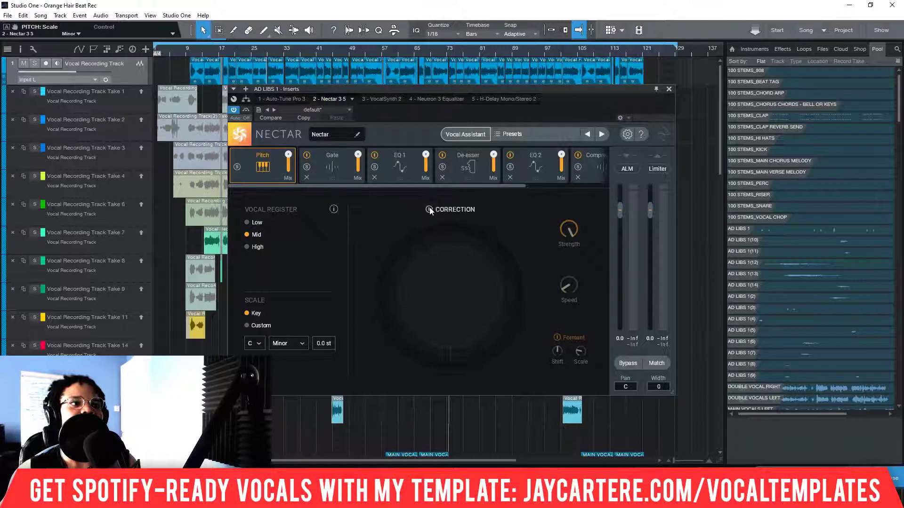
Step: Examine Nectar's Gate thresholds and the frequency, gain and Q of EQ 1 bands 2 to 5
click(342, 157)
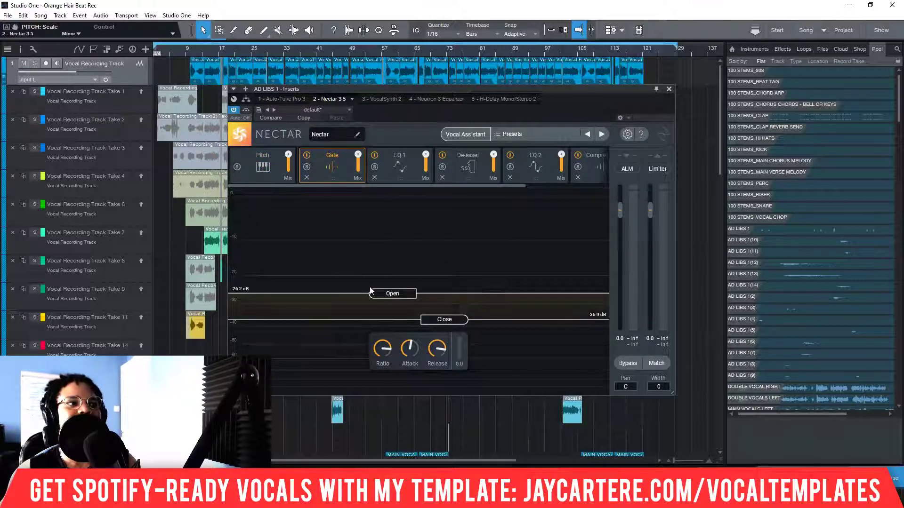
drag(467, 93, 439, 90)
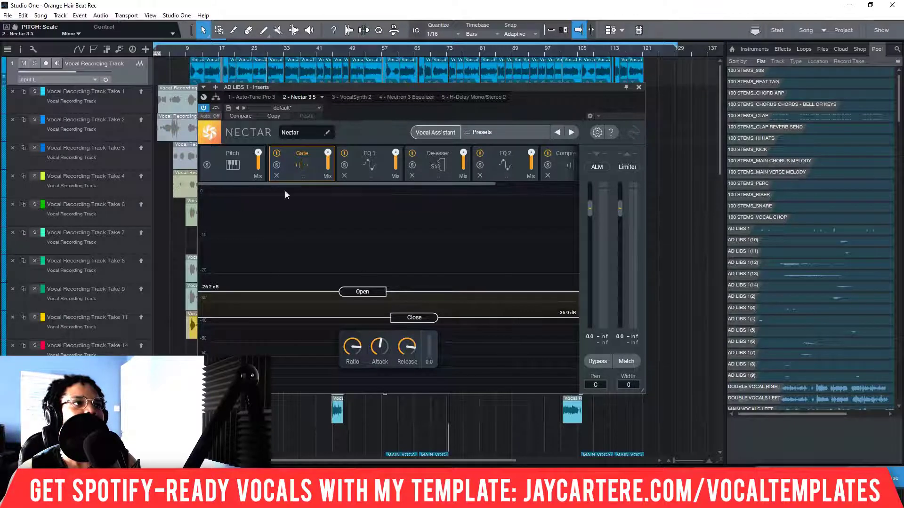
click(358, 154)
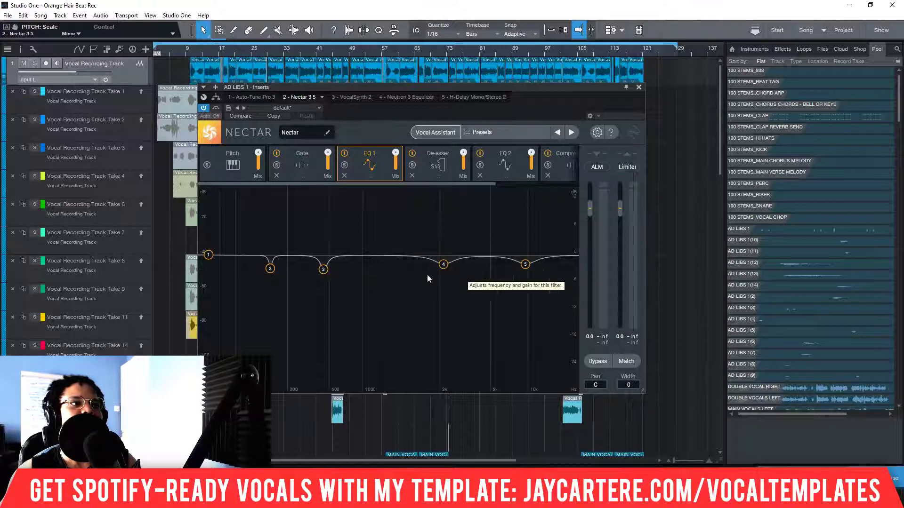
click(270, 267)
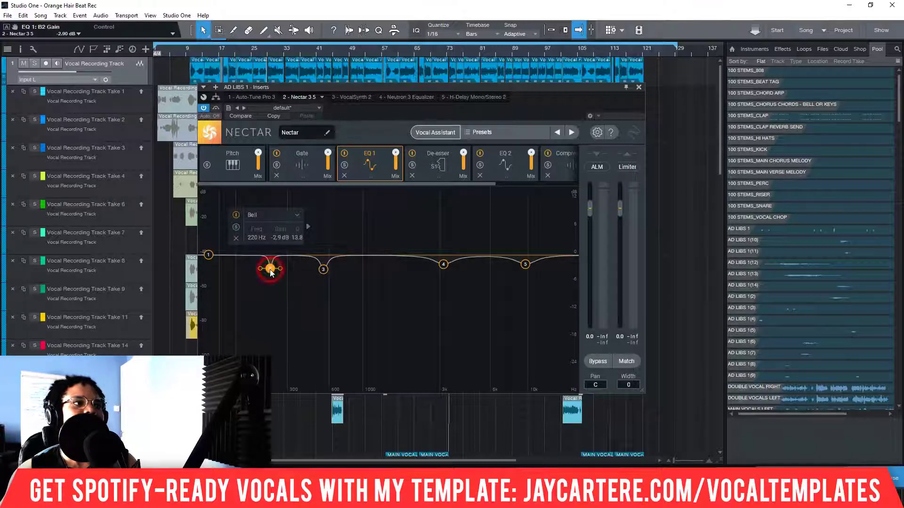
click(323, 269)
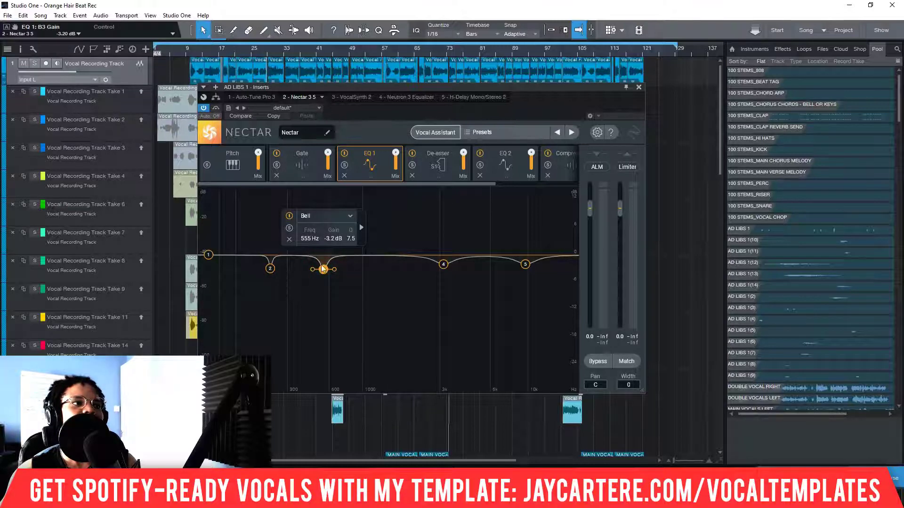
click(276, 265)
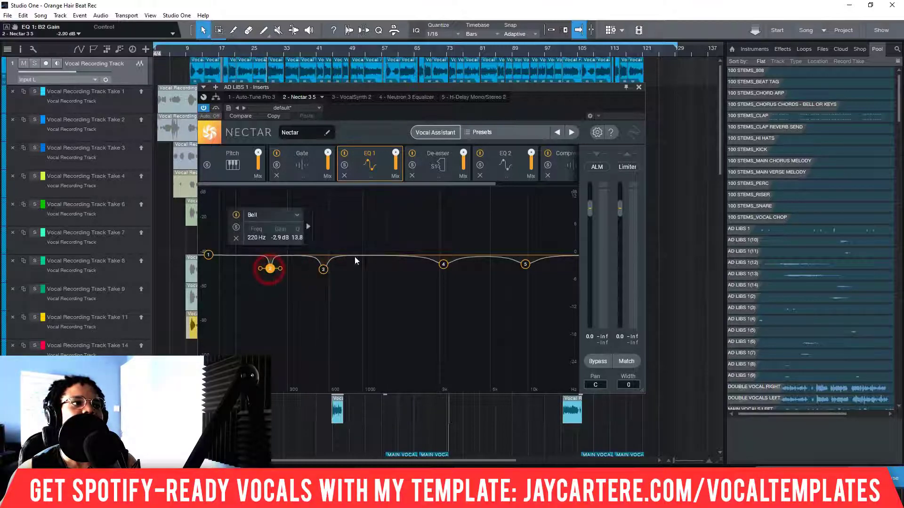
click(443, 264)
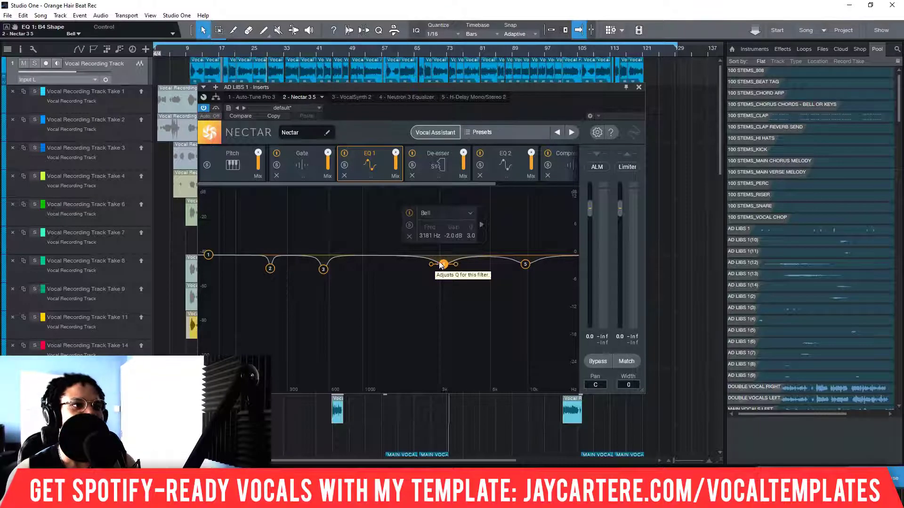
click(525, 264)
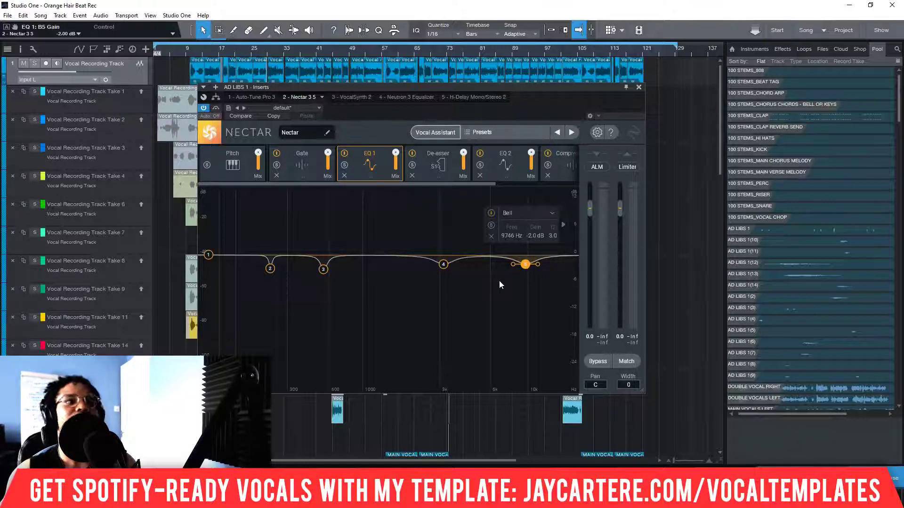
Step: Examine the De-esser threshold and the boosts of bands 4 to 7 in EQ 2
click(428, 162)
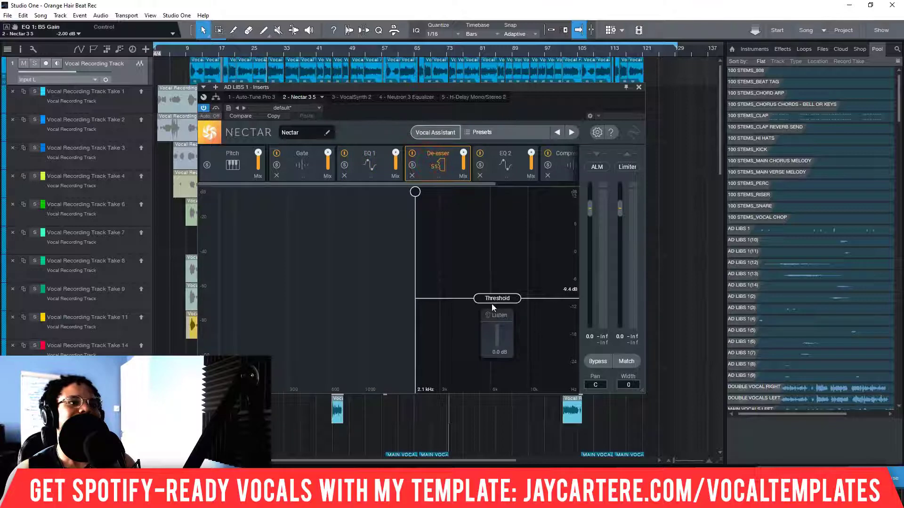
drag(402, 184, 449, 184)
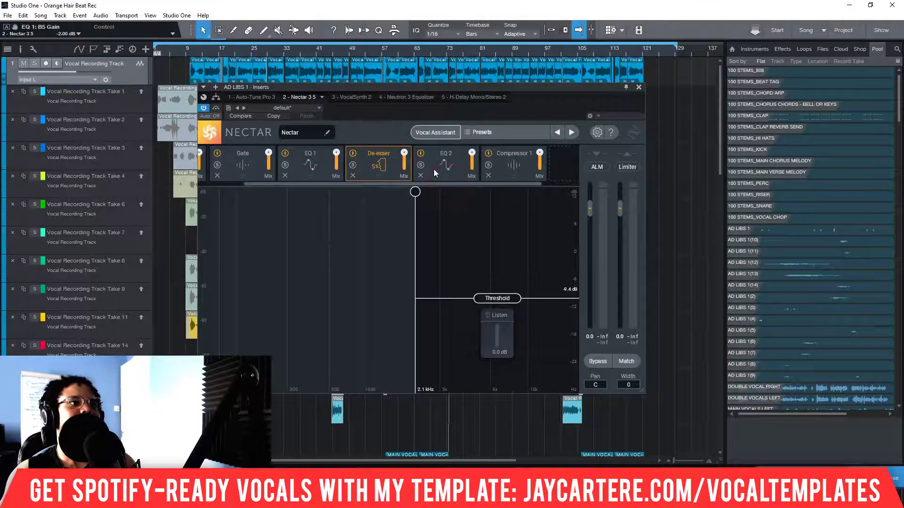
click(433, 168)
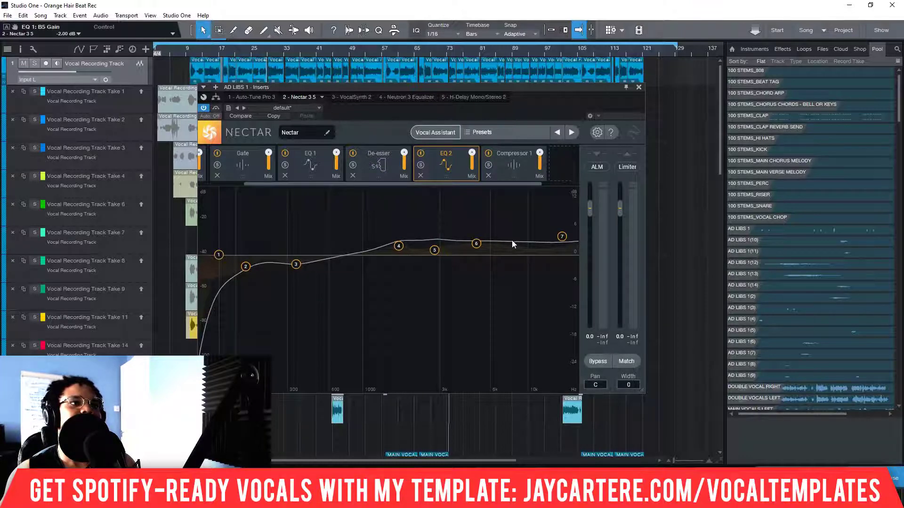
click(399, 246)
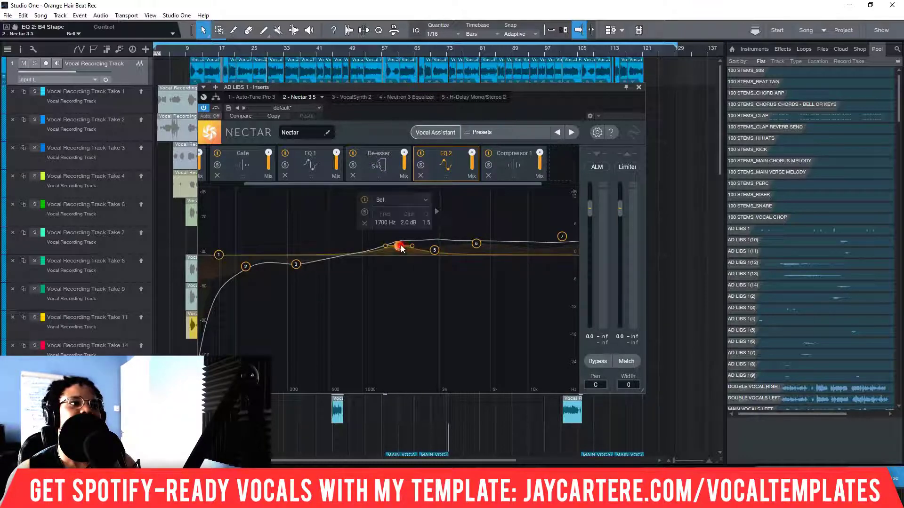
click(433, 250)
click(476, 244)
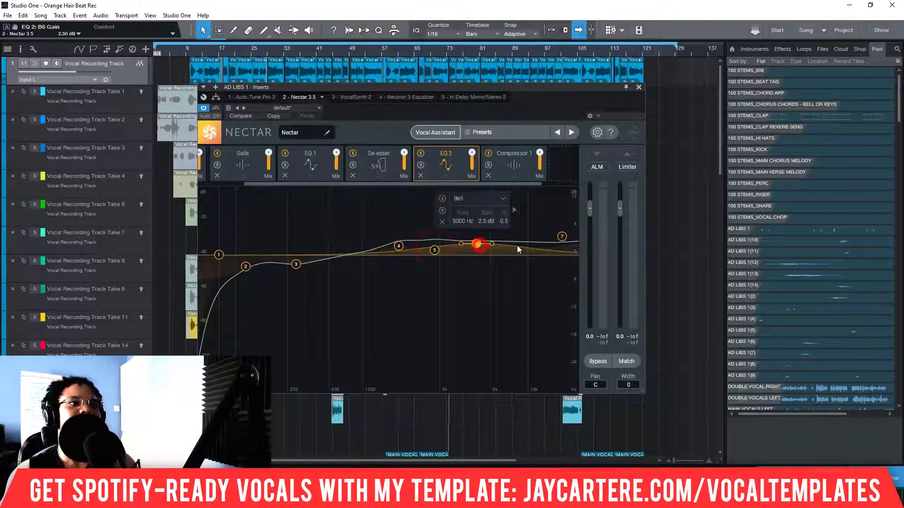
click(563, 236)
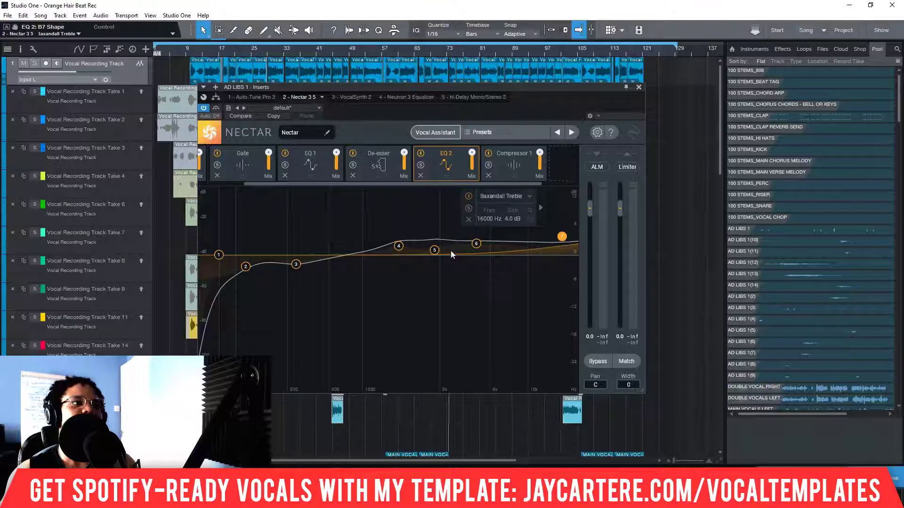
Step: Examine the settings of every EQ 2 band in order, from the band 1 high-pass to the band 7 Baxandall treble
click(218, 256)
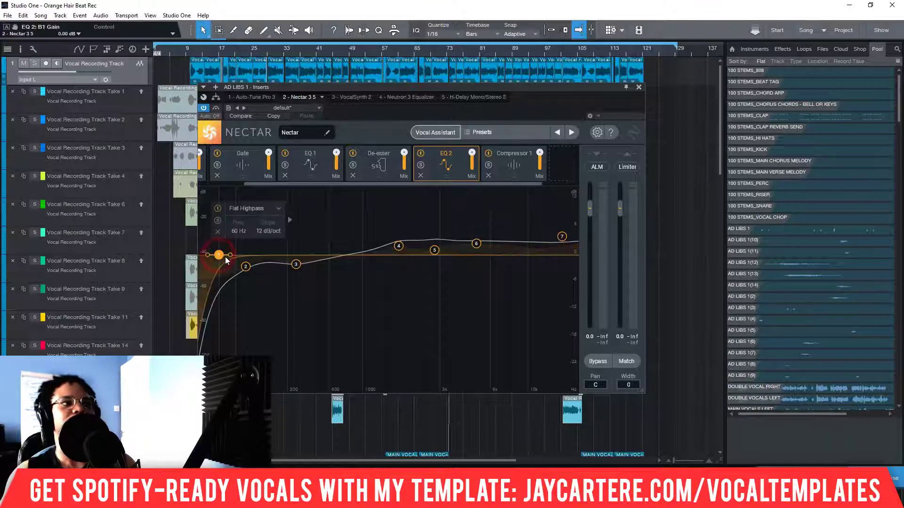
click(245, 267)
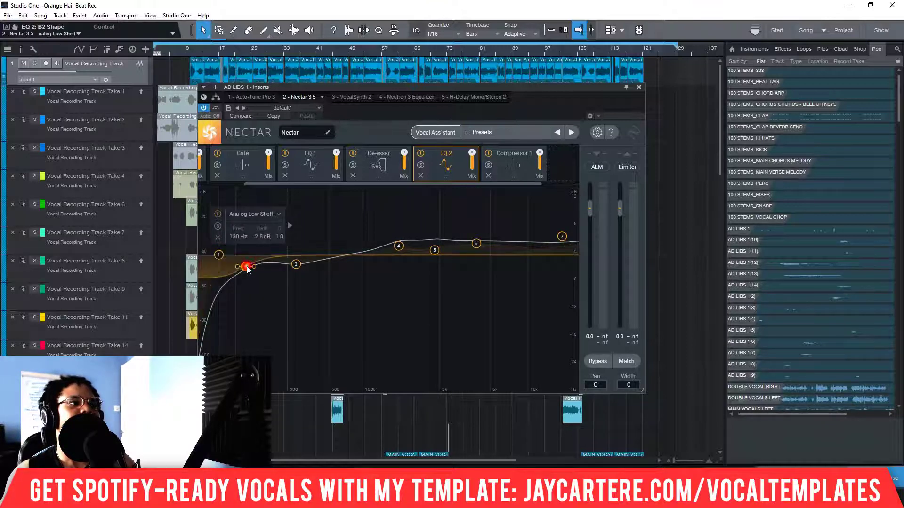
click(296, 266)
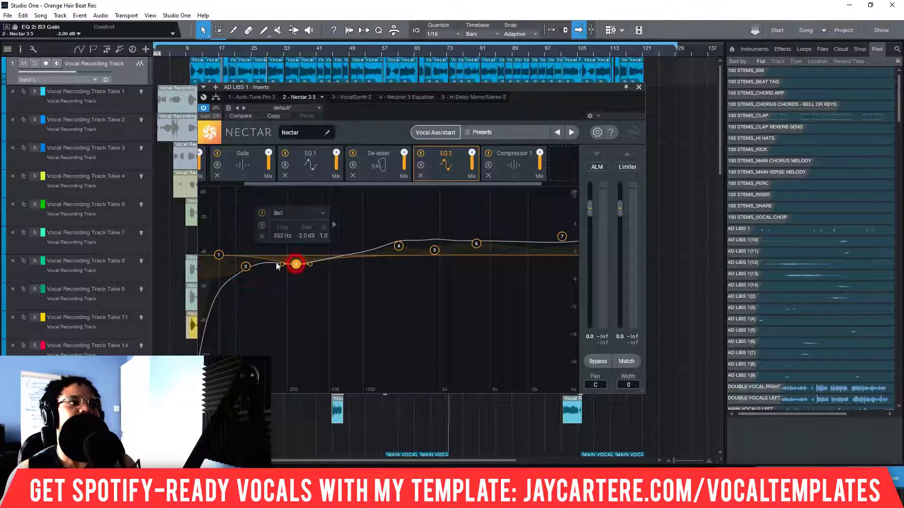
click(398, 247)
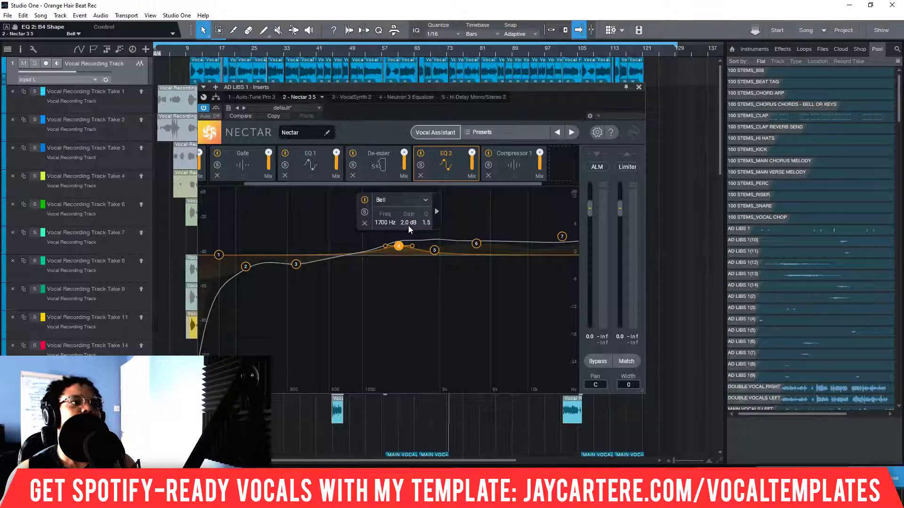
click(434, 250)
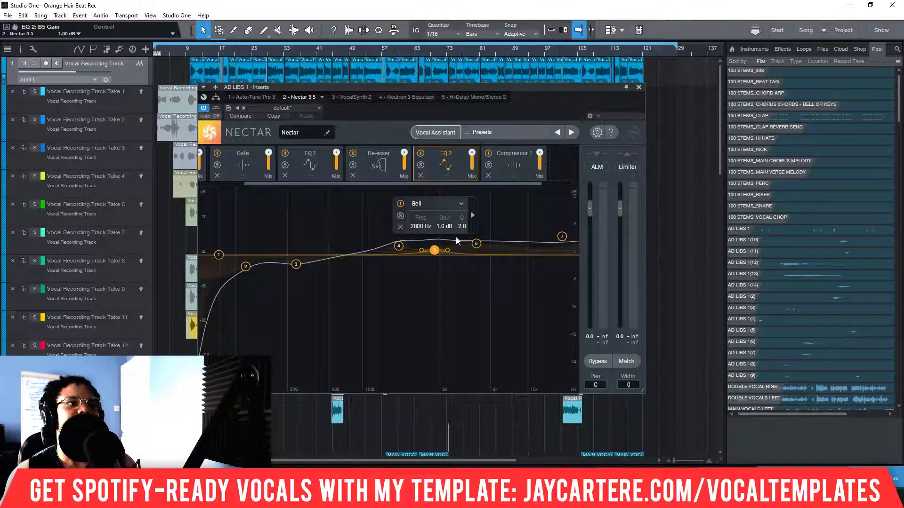
click(476, 243)
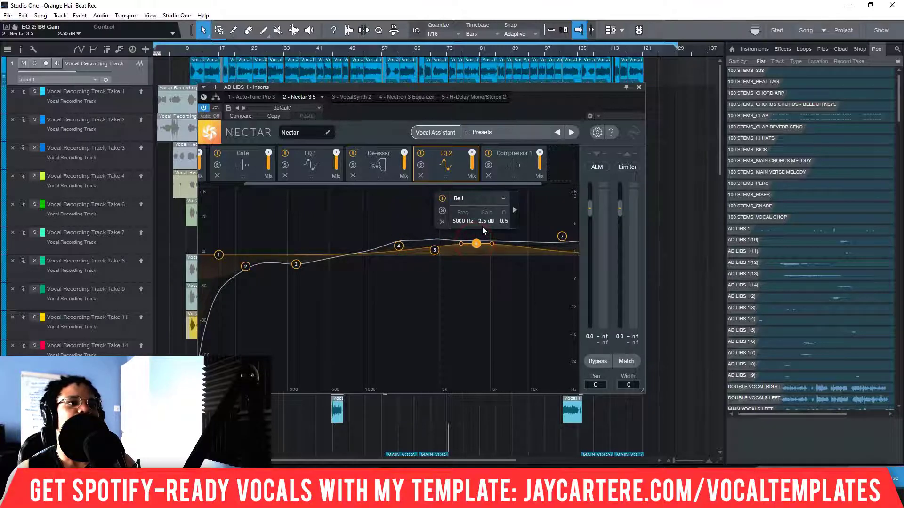
click(562, 236)
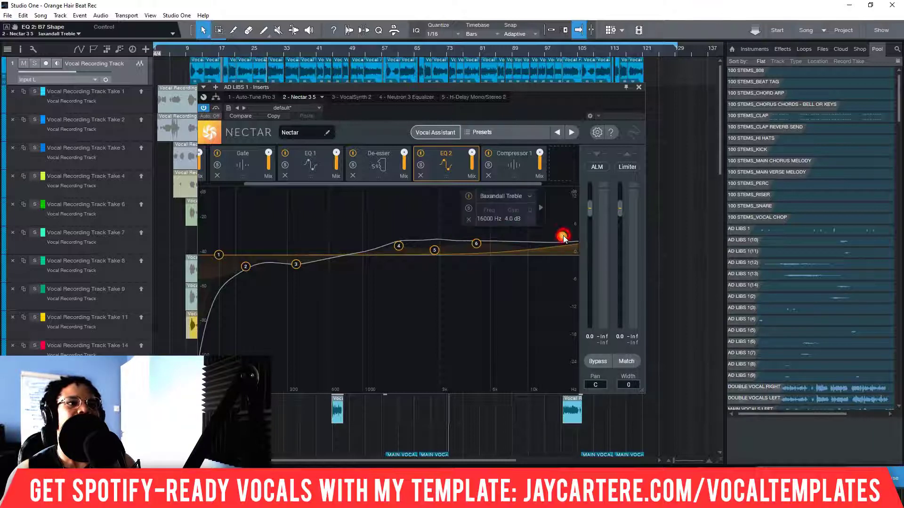
Step: Examine Compressor 1's ratio, attack, release and makeup settings, rechecking EQ 2 briefly, and return to the start of Nectar's module chain
click(501, 163)
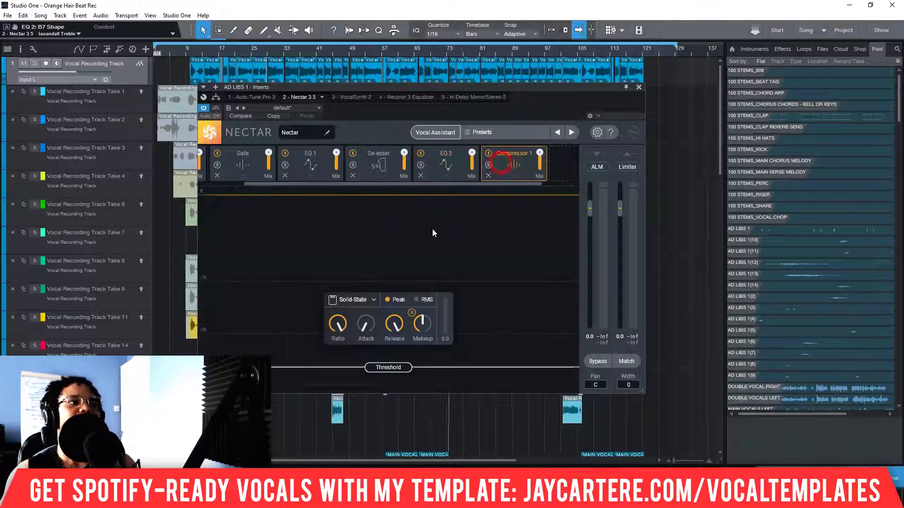
click(463, 162)
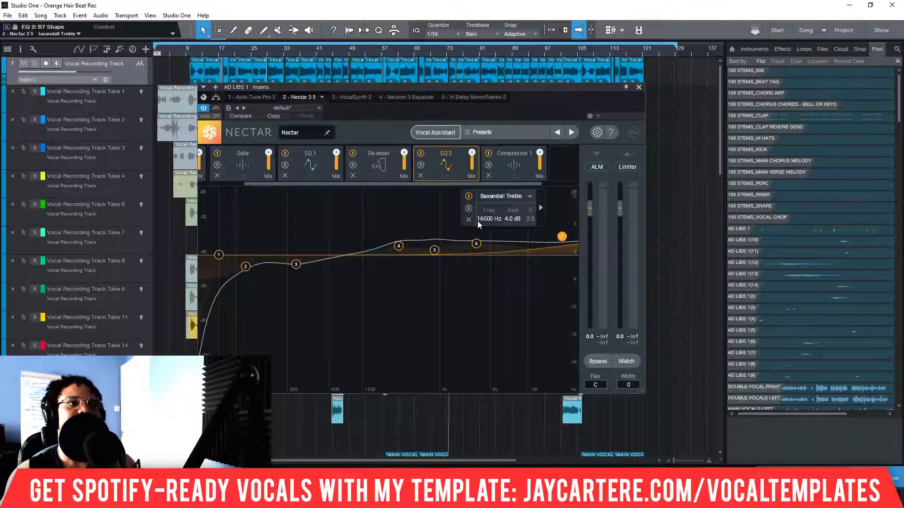
click(520, 161)
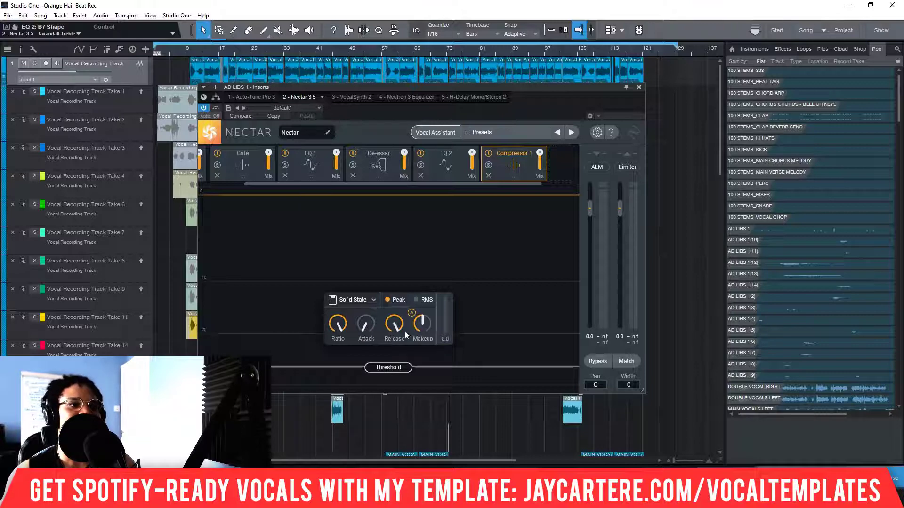
mouse_move(366, 326)
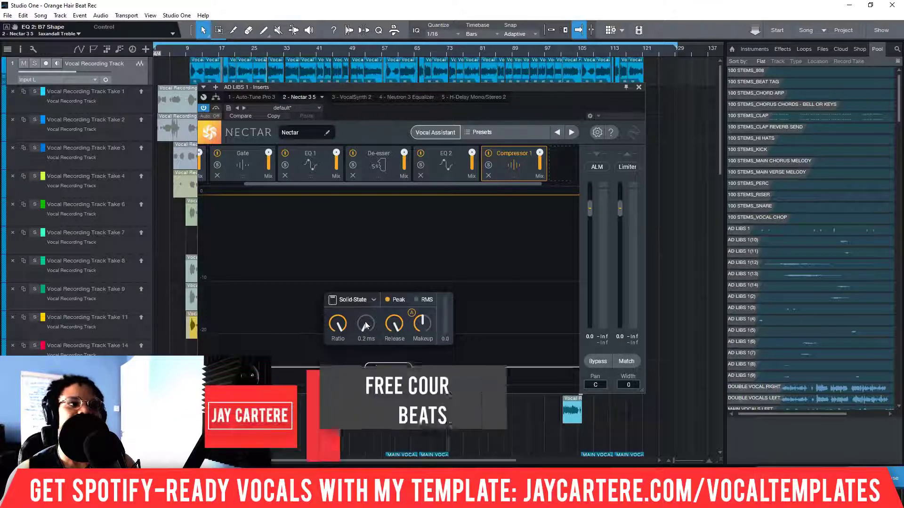
mouse_move(337, 324)
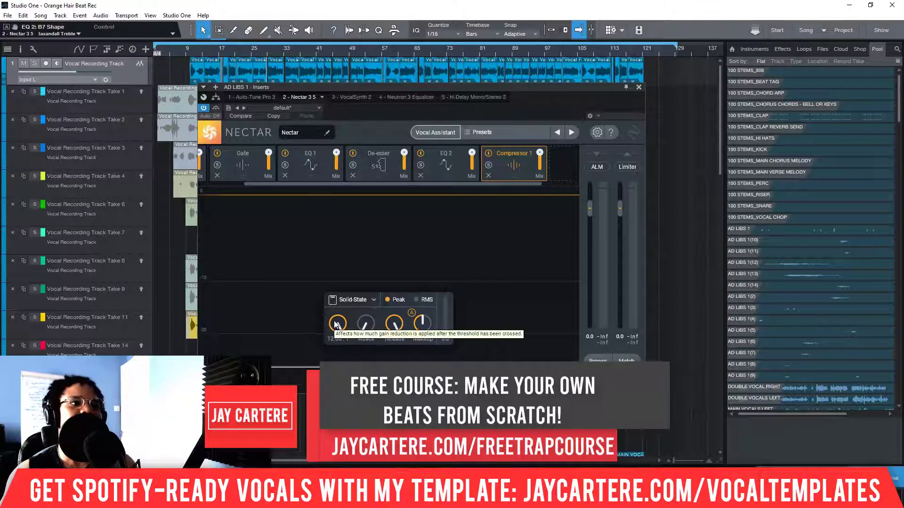
mouse_move(422, 321)
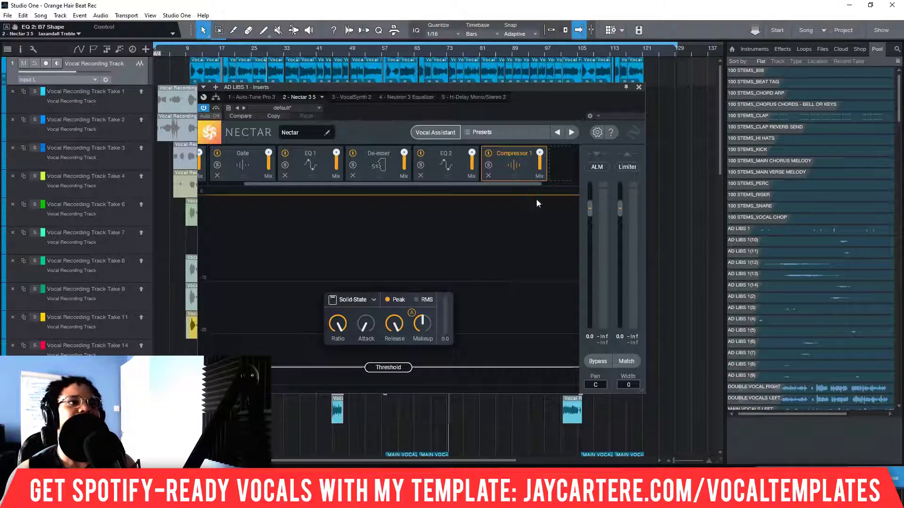
drag(529, 185, 493, 183)
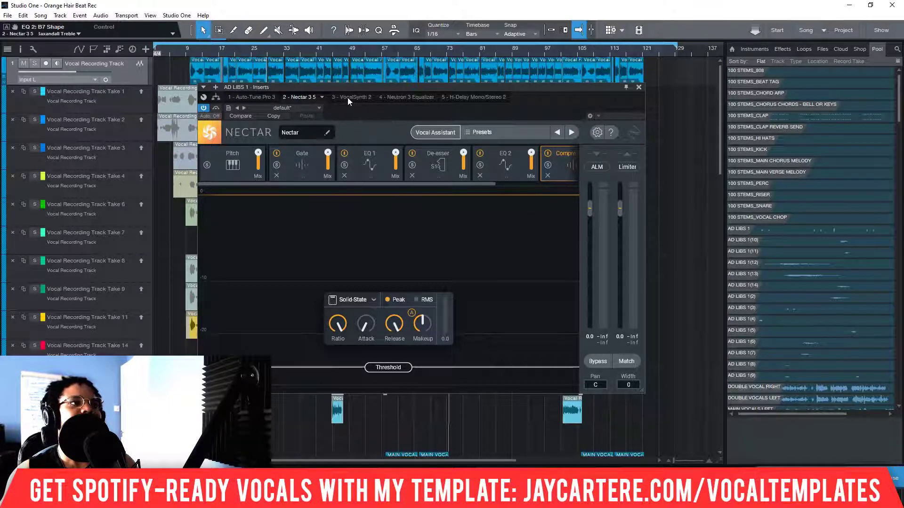
drag(412, 185, 368, 183)
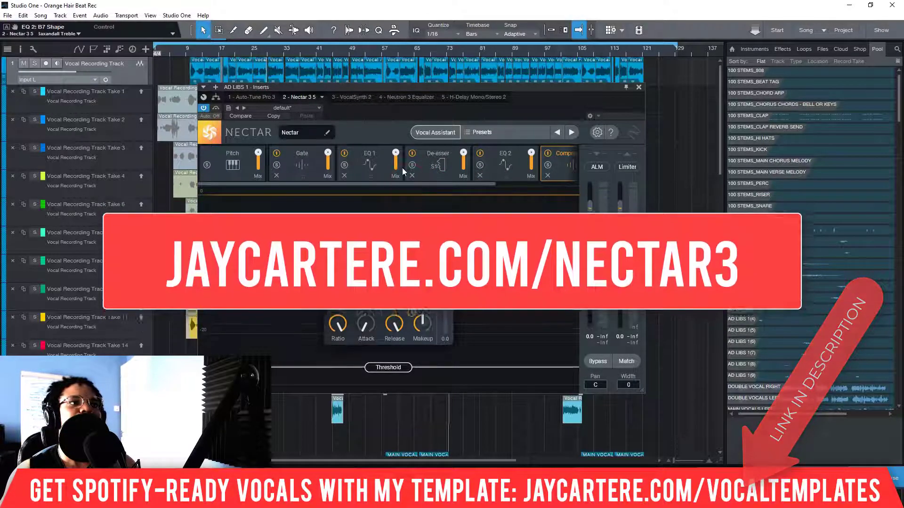
drag(445, 183, 494, 185)
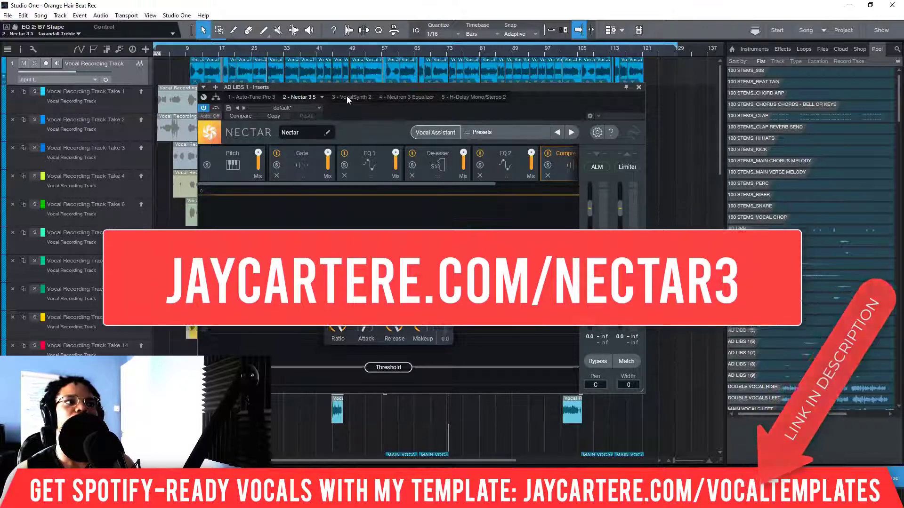
mouse_move(410, 184)
mouse_down()
mouse_move(482, 183)
mouse_move(417, 183)
mouse_up()
Step: Examine the VocalSynth 2 settings on AD LIBS 1 and the Added Texture preset in the Clear category of its global presets
click(347, 96)
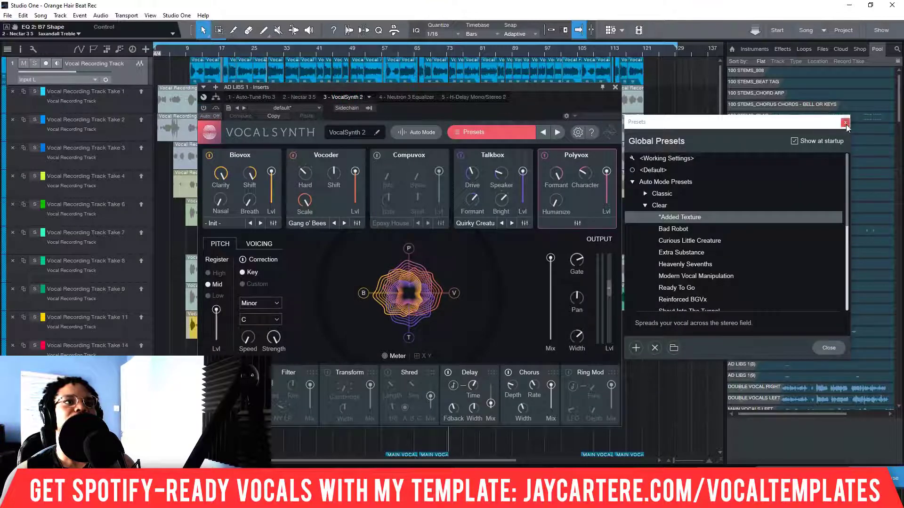
click(845, 123)
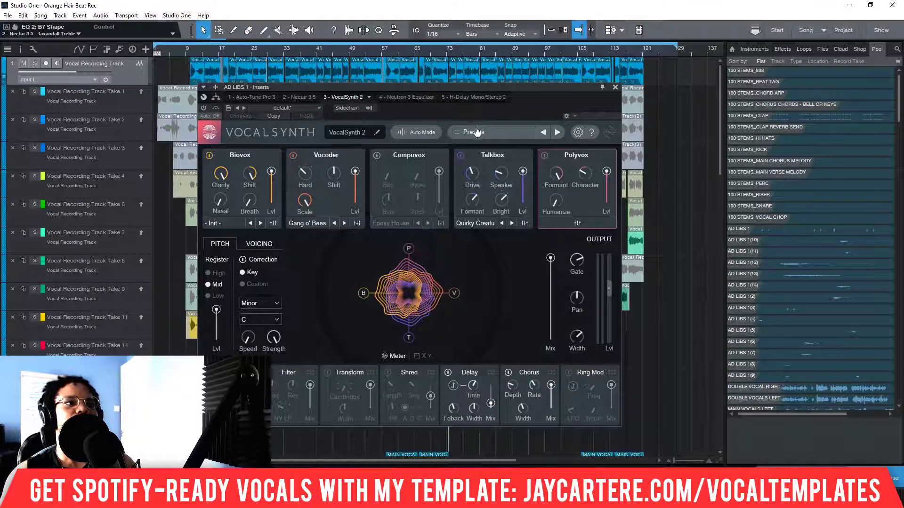
click(455, 127)
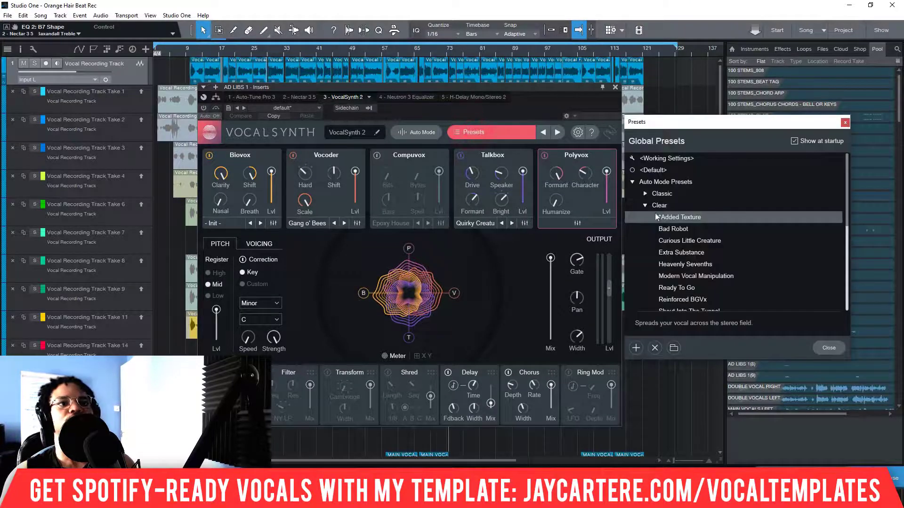
click(845, 124)
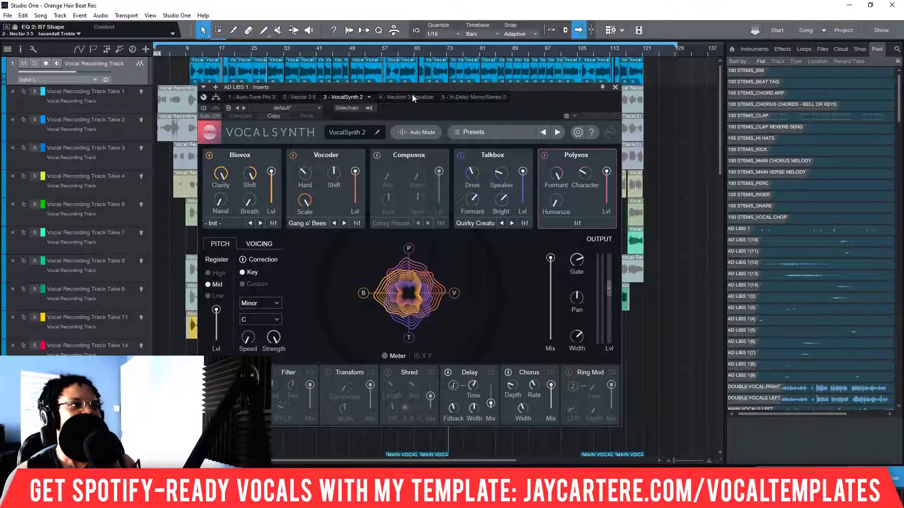
drag(409, 93, 398, 85)
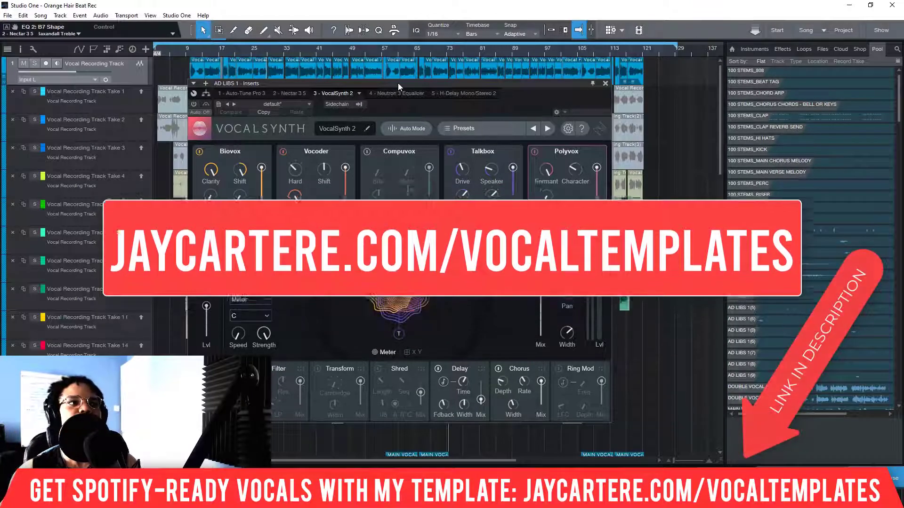
drag(389, 83, 382, 81)
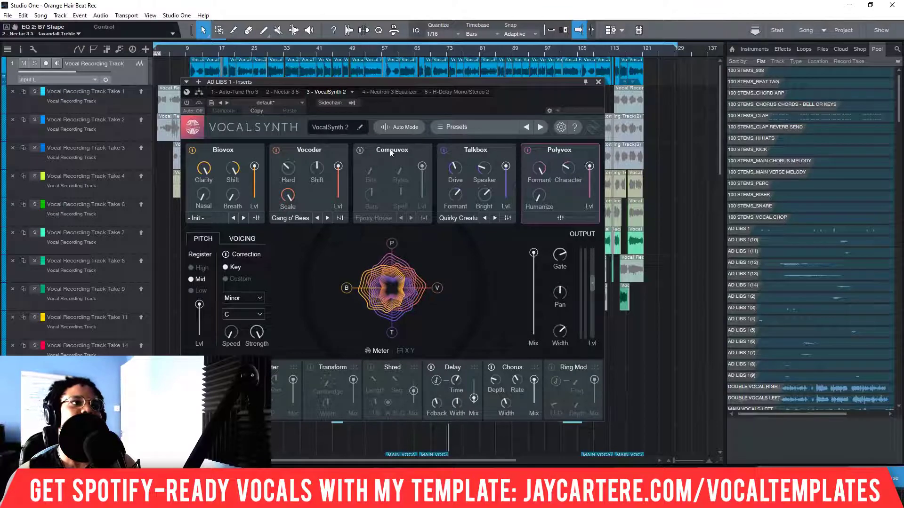
Step: Examine the Neutron 3 Equalizer on AD LIBS 1, reading the high-pass, the proportional Q cut and the low-pass bands
click(389, 91)
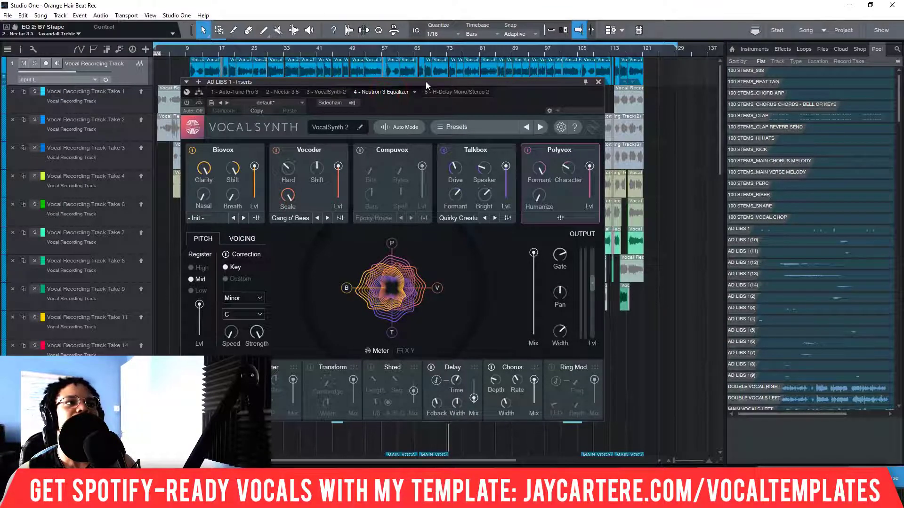
click(425, 82)
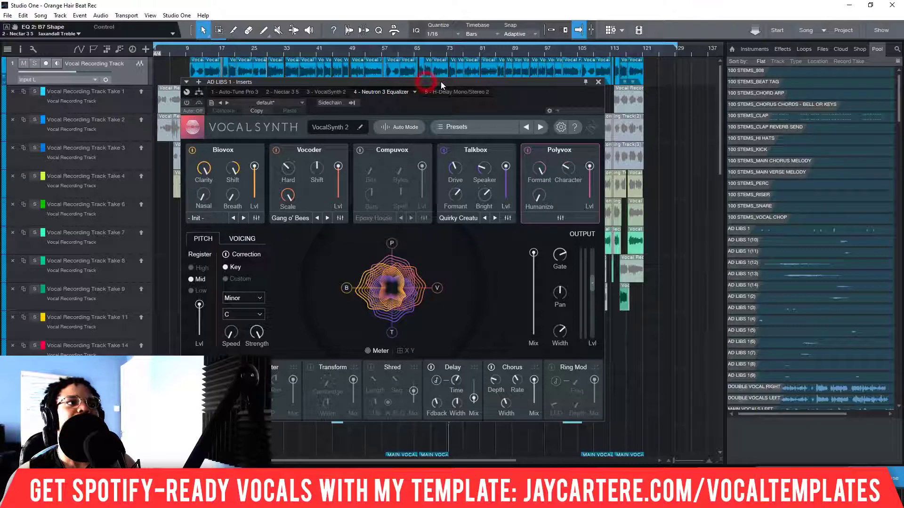
click(450, 125)
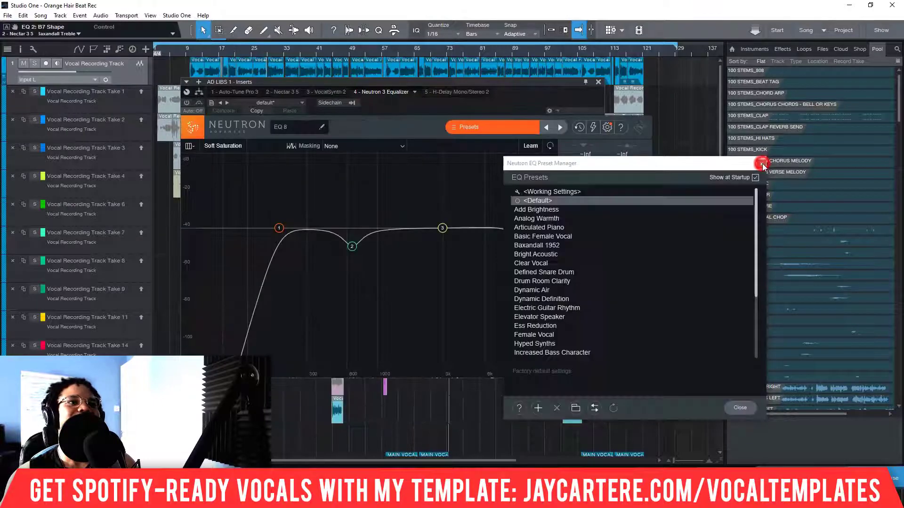
click(761, 163)
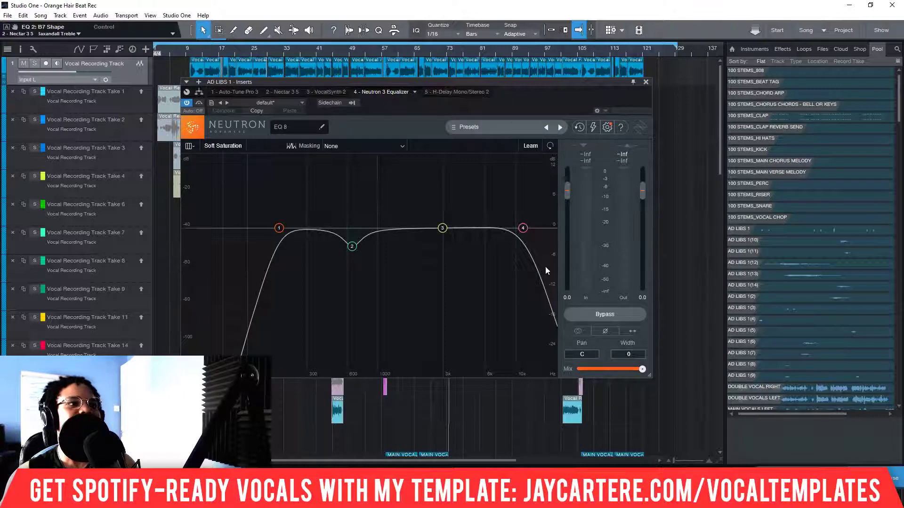
click(279, 229)
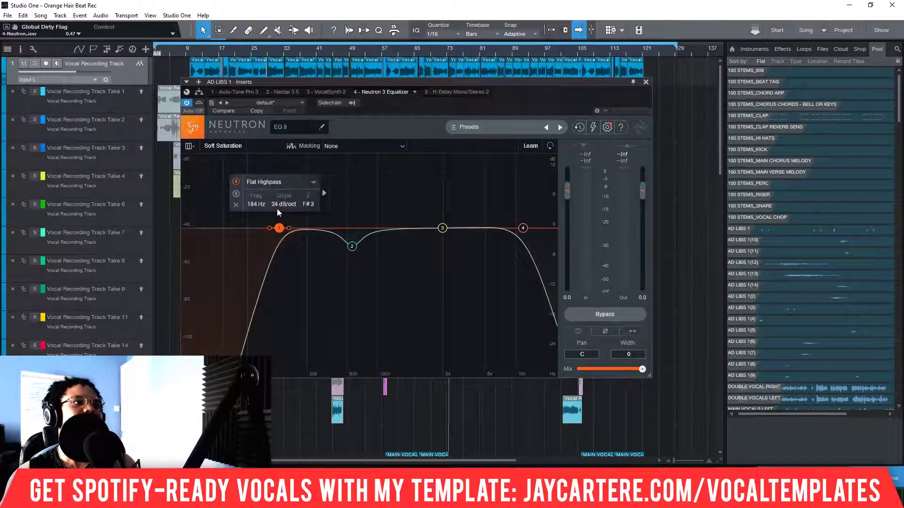
click(352, 246)
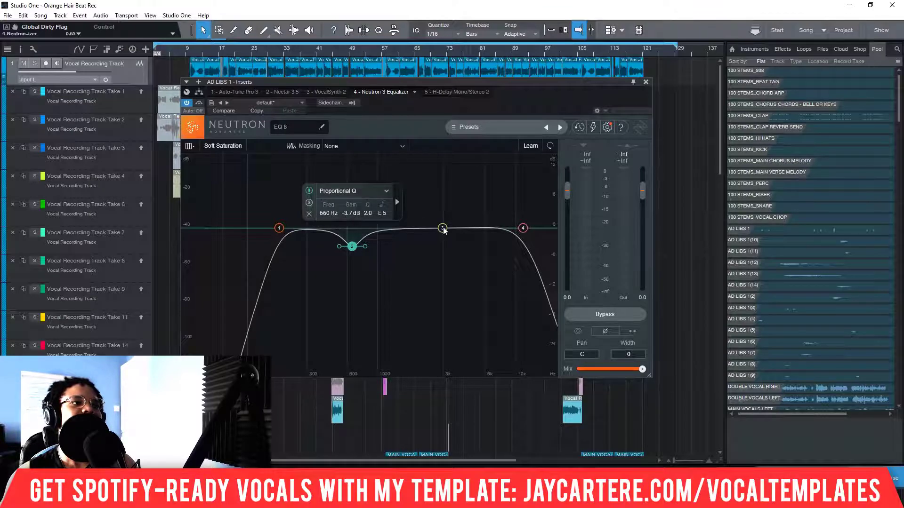
click(522, 230)
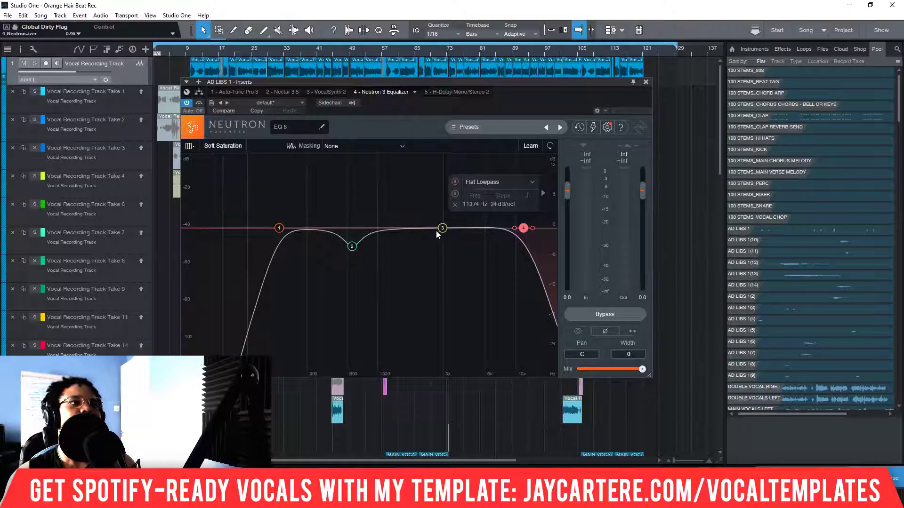
click(352, 246)
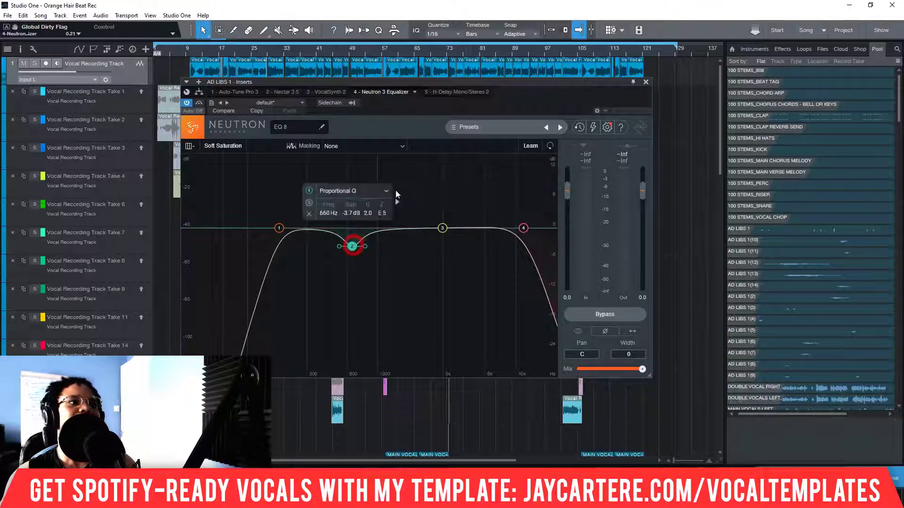
Step: Look briefly at H-Delay, solo AD LIBS 1, play the ad-libs from about bars 9 and 27, and turn the solo off
click(457, 92)
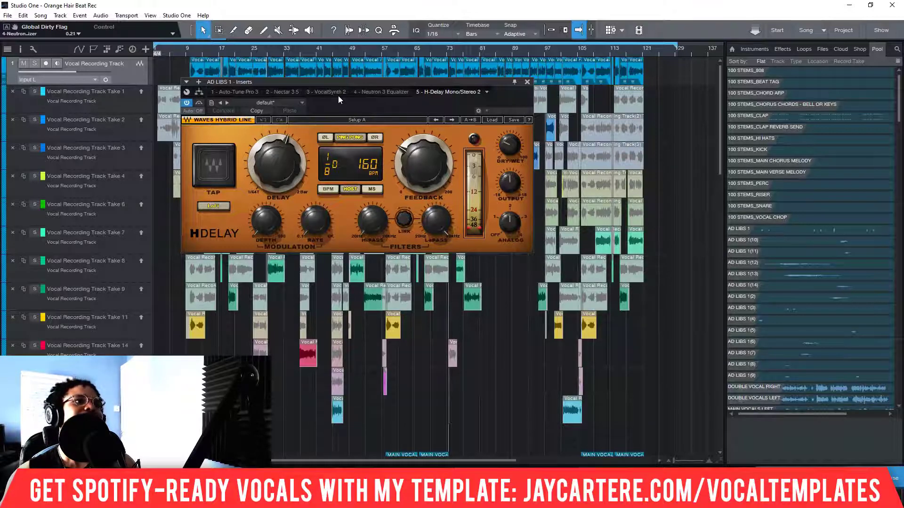
click(527, 82)
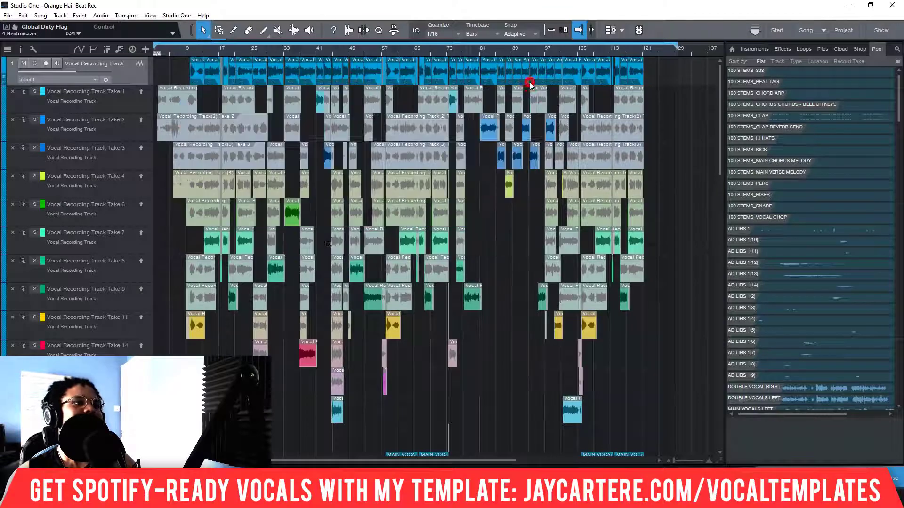
scroll(197, 51, down, 5)
click(196, 50)
click(191, 47)
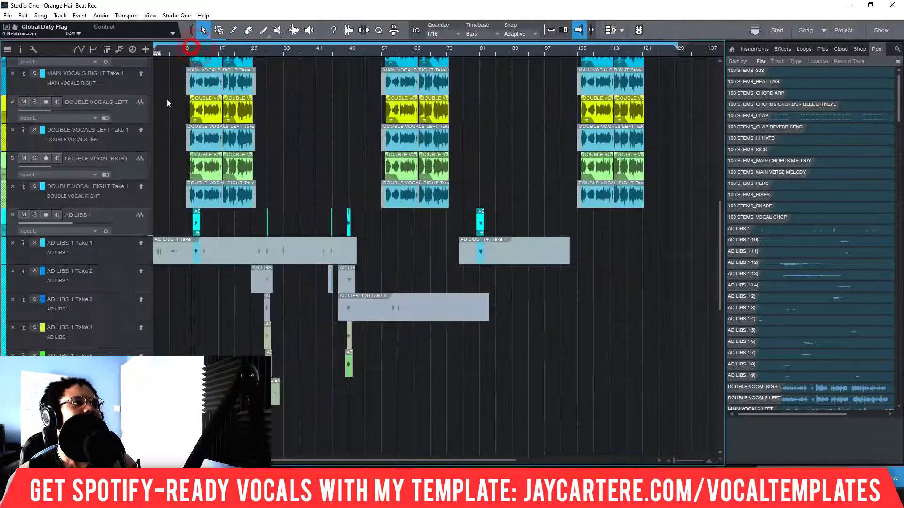
click(35, 215)
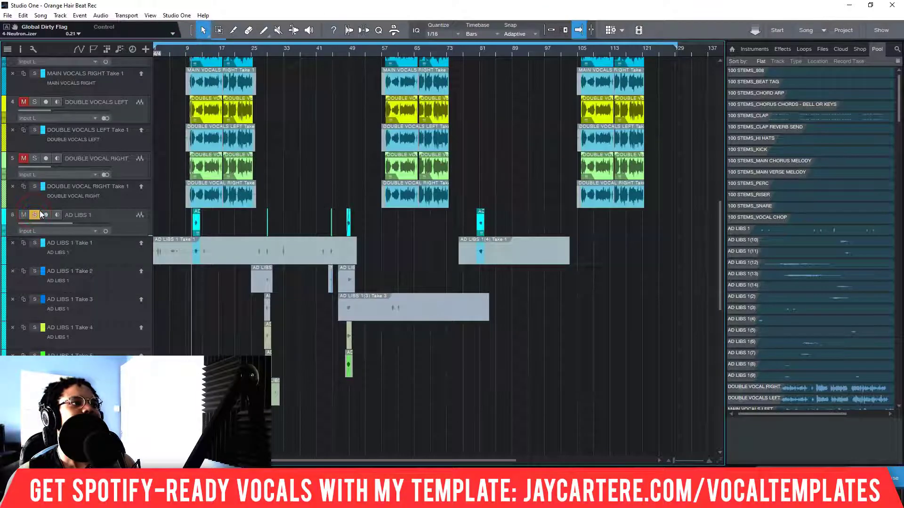
key(space)
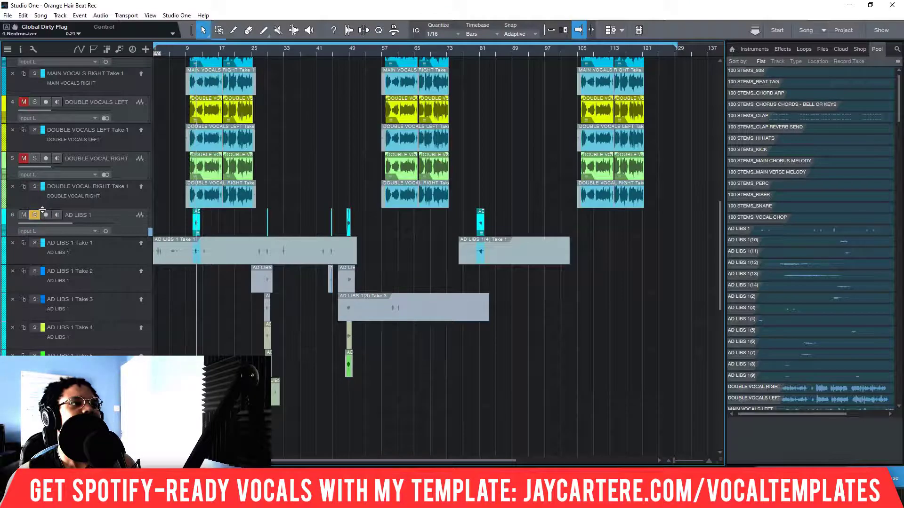
click(263, 50)
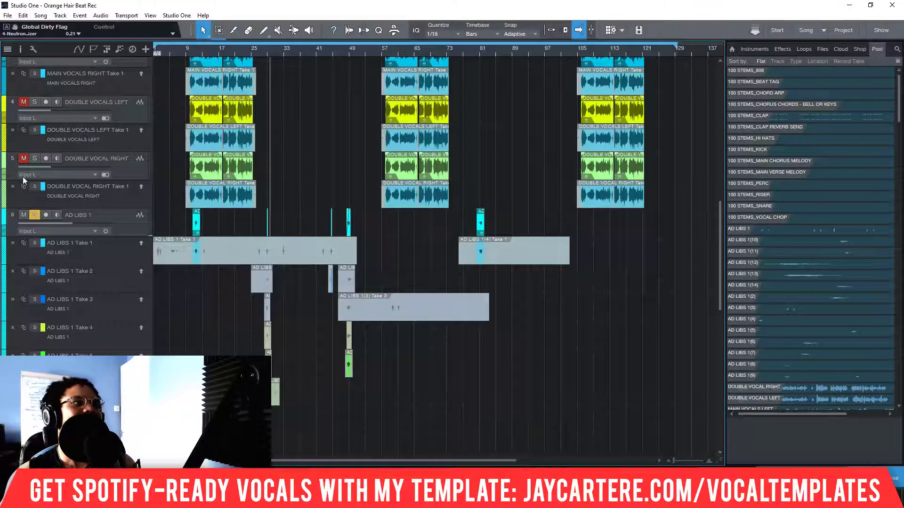
click(35, 215)
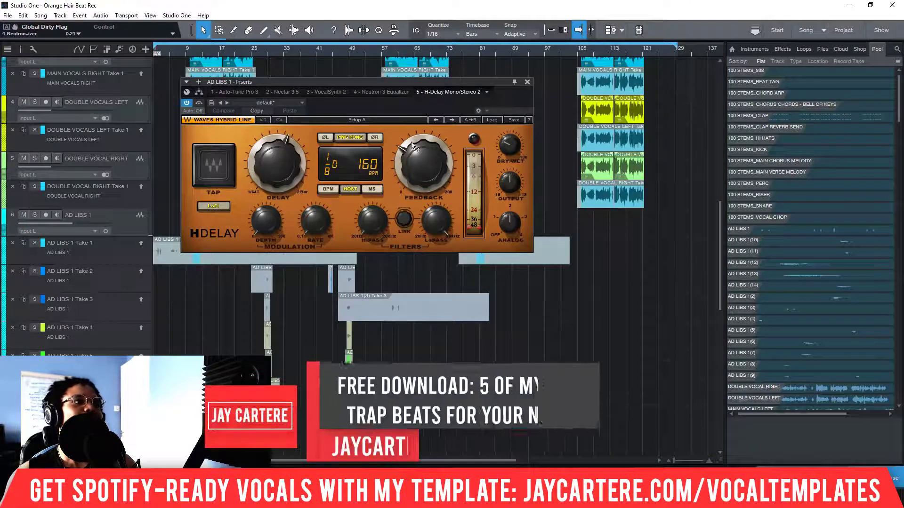
Step: Examine the H-Delay settings on AD LIBS 1, including delay time, feedback, dry/wet, output and analog, and close the plugin
mouse_move(426, 168)
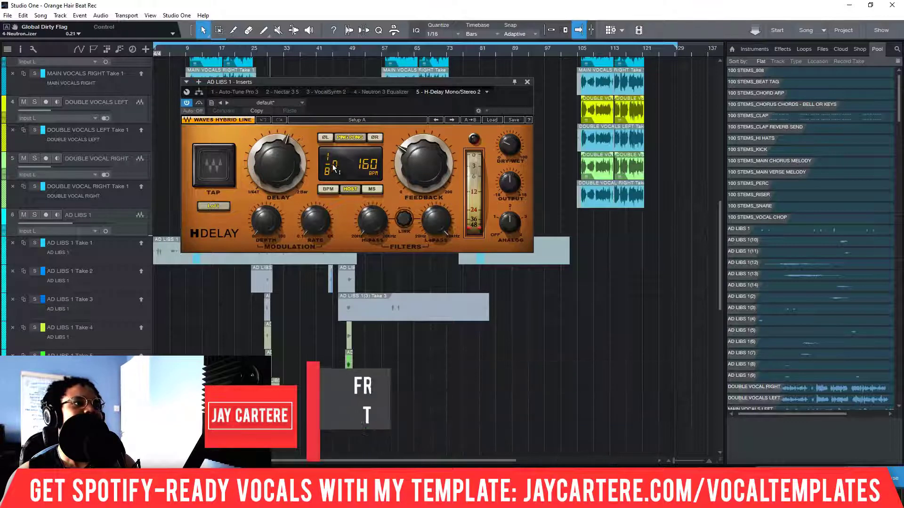
click(277, 168)
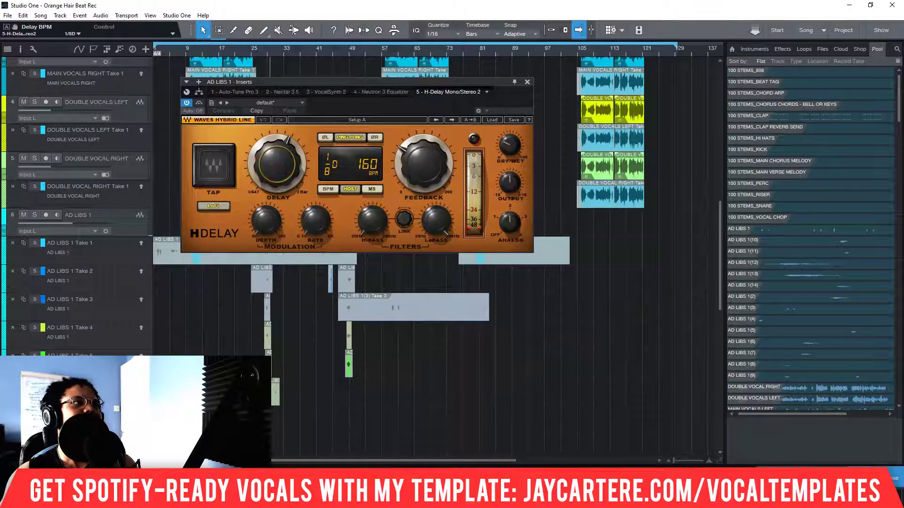
drag(277, 168, 276, 166)
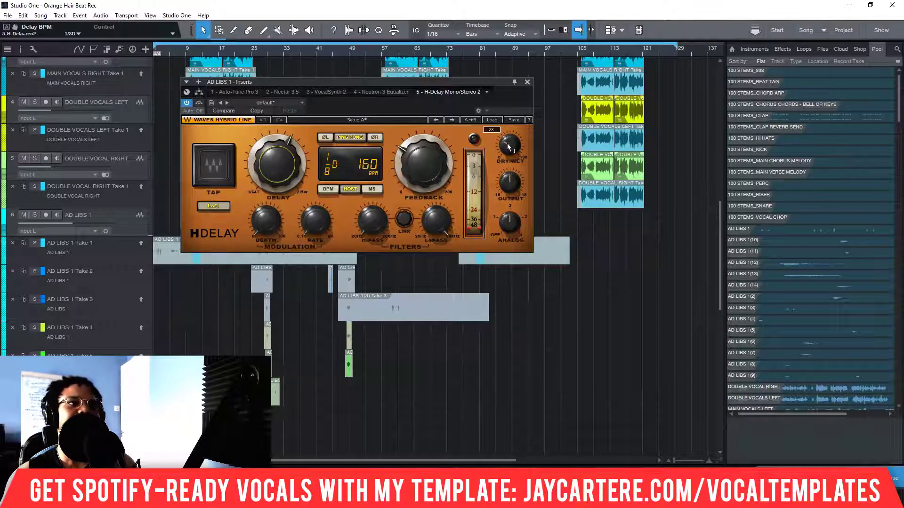
mouse_move(507, 180)
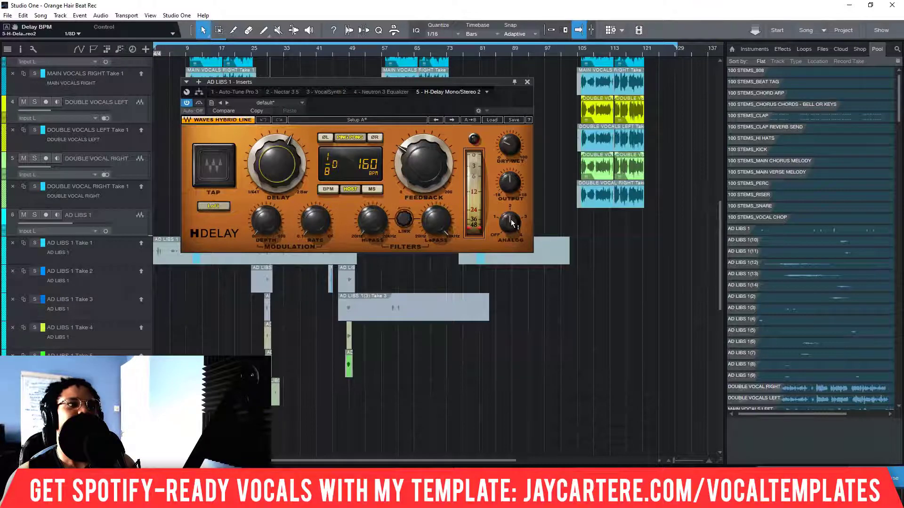
click(528, 83)
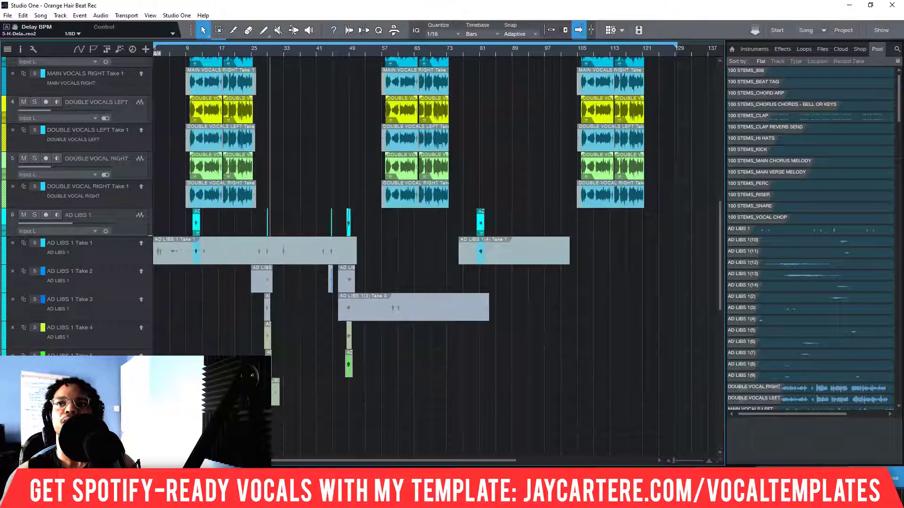
Step: Review the AD LIBS 1 sends in the console, toggling the plate and long reverb sends and leaving only Background Reverb active
drag(903, 19, 463, 9)
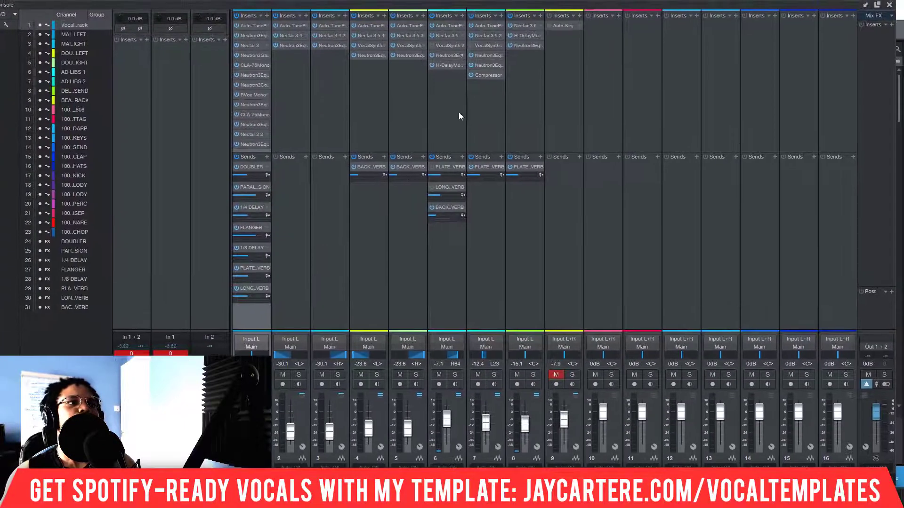
click(432, 168)
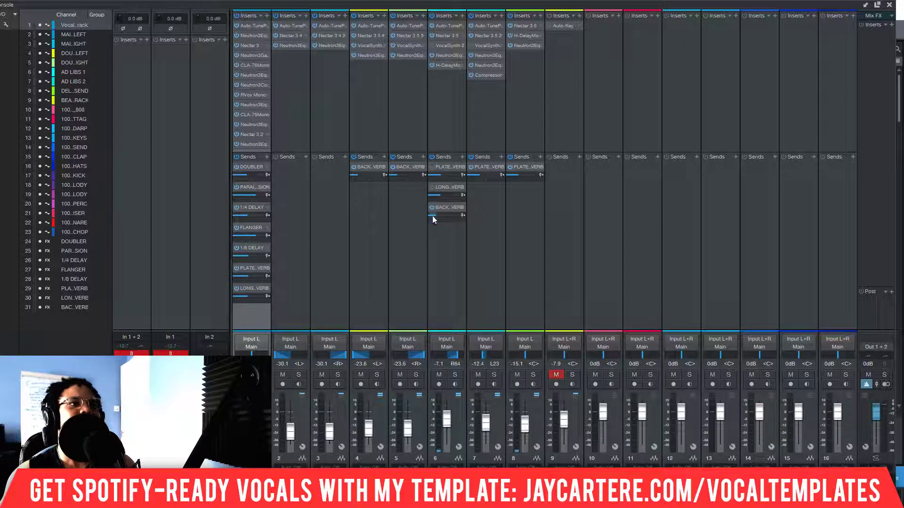
click(432, 187)
click(433, 168)
click(433, 167)
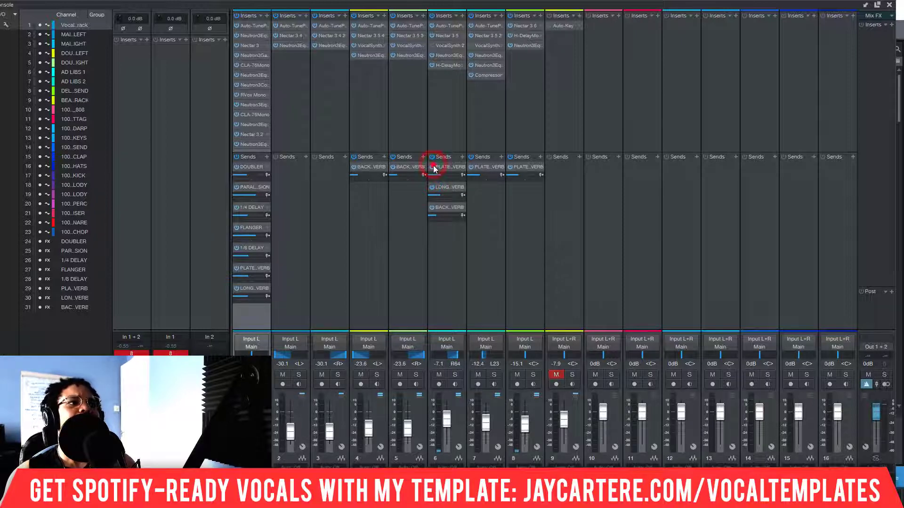
click(431, 187)
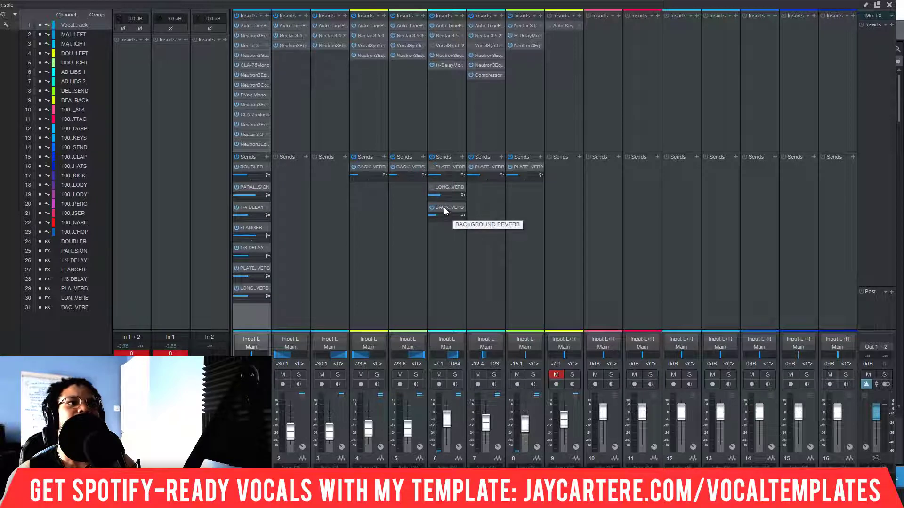
Step: Open Seventh Heaven on the Background Reverb FX channel and examine its preset, decay, mix, pre-delay and cut settings
click(542, 4)
drag(530, 4, 480, 5)
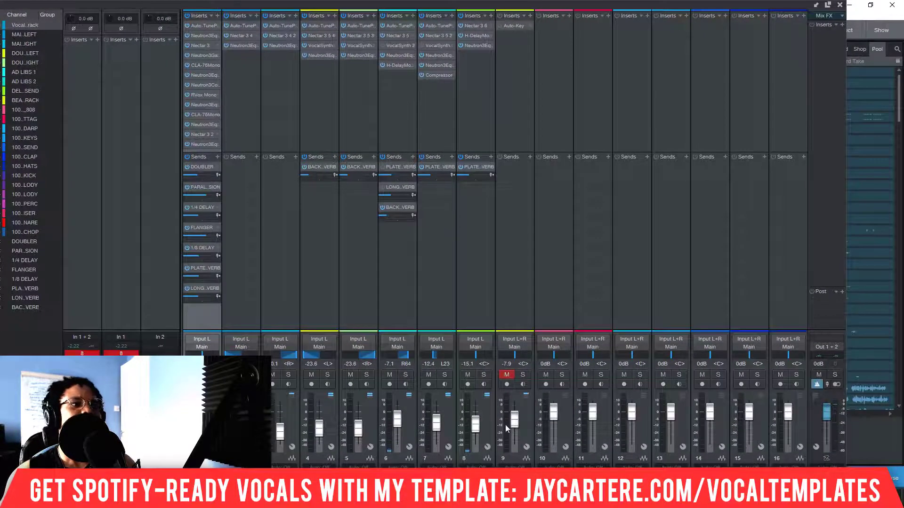
drag(470, 485, 767, 486)
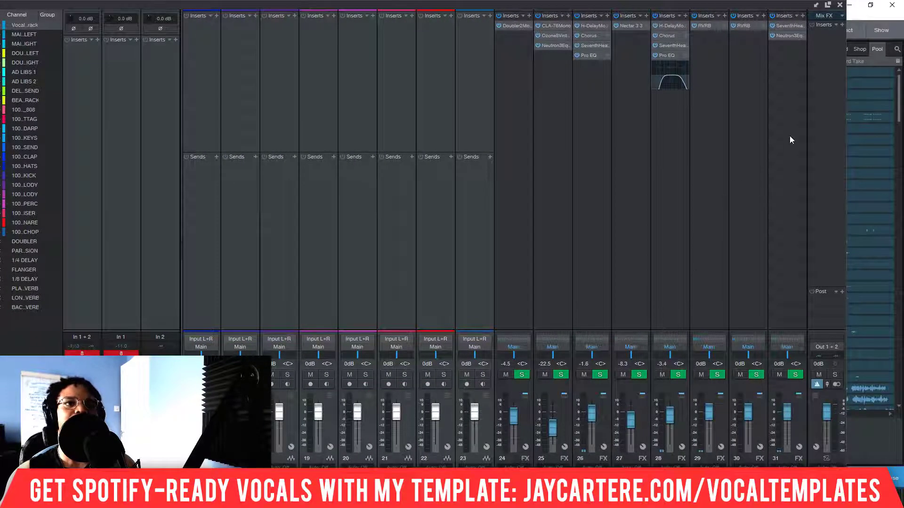
click(791, 26)
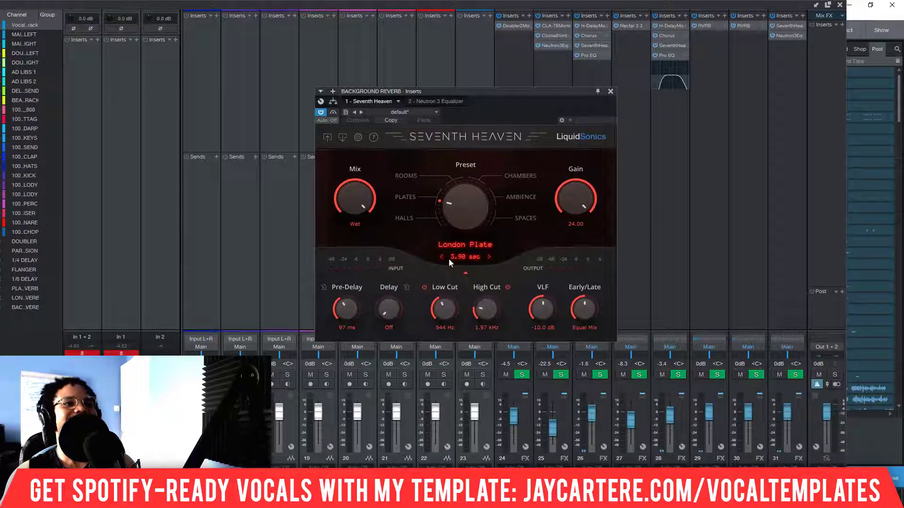
Step: Examine the Neutron 3 Equalizer curve on the Background Reverb channel, dismissing its preset manager, and close the plugin
click(443, 101)
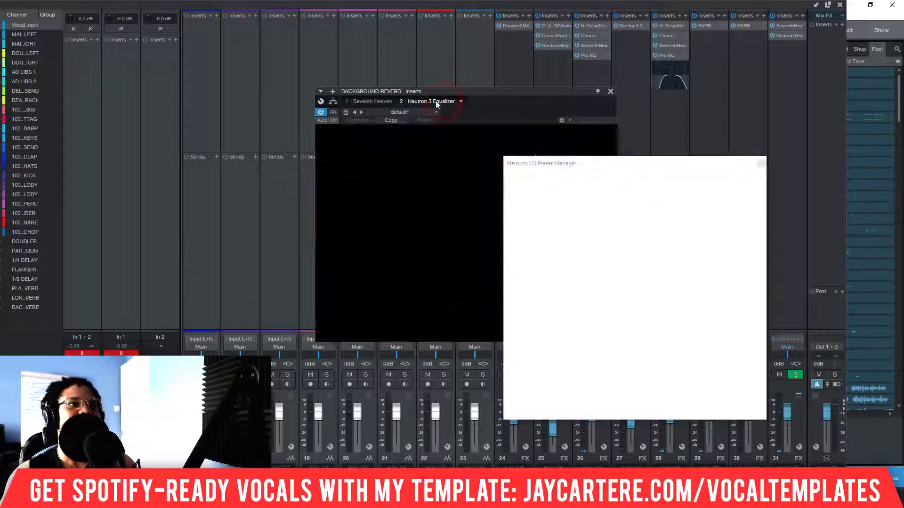
click(760, 163)
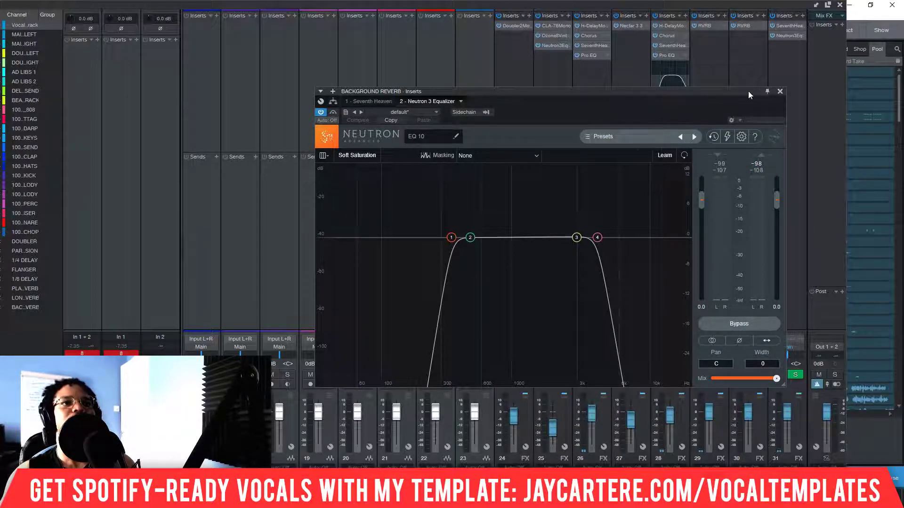
click(780, 92)
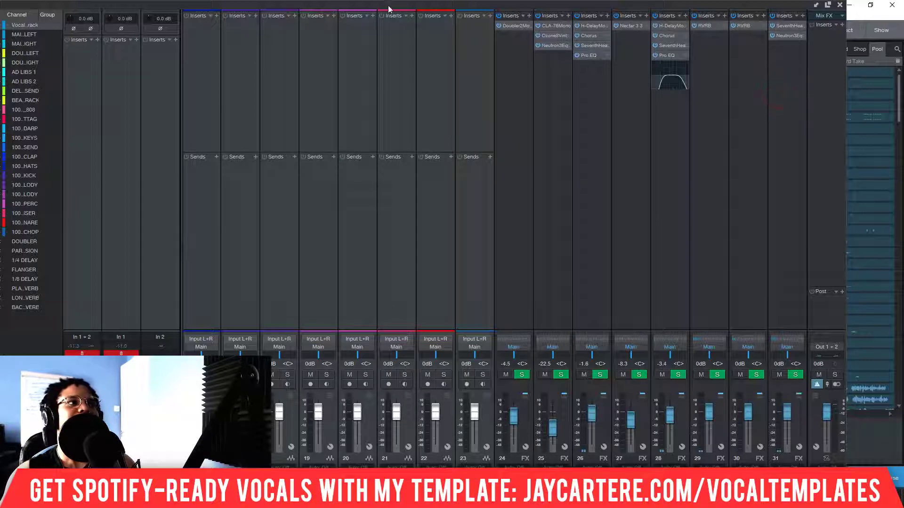
Step: Return the console to the vocal channels, move it aside to view the AD LIBS 1 takes in the arrangement, and bring it back
scroll(337, 457, left, 8)
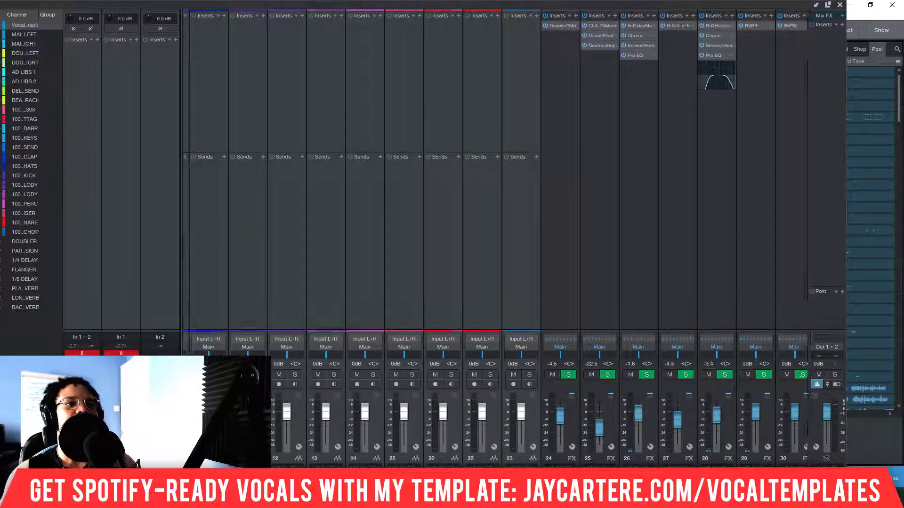
scroll(337, 457, left, 1)
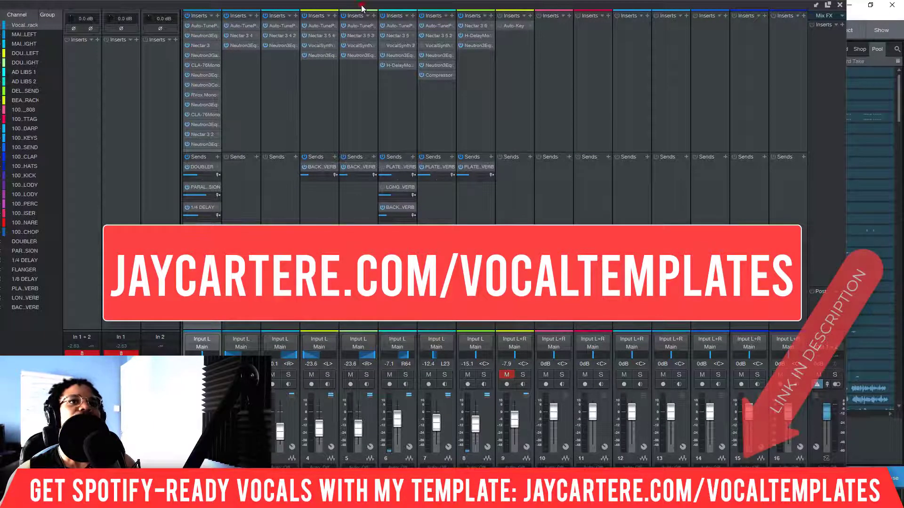
drag(362, 8, 903, 6)
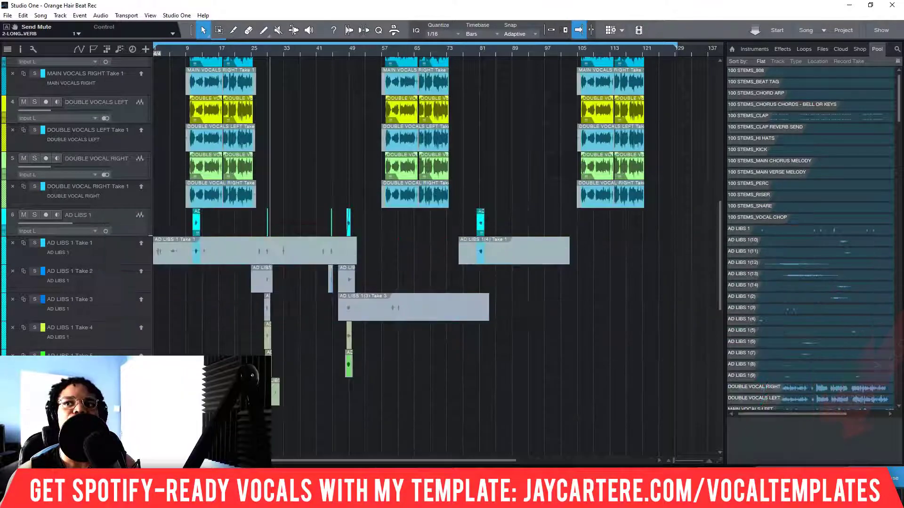
drag(903, 16, 598, 6)
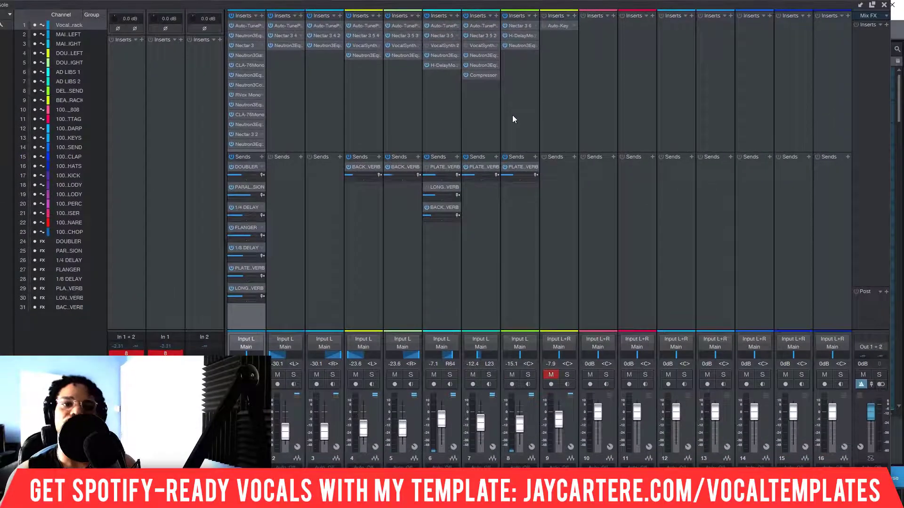